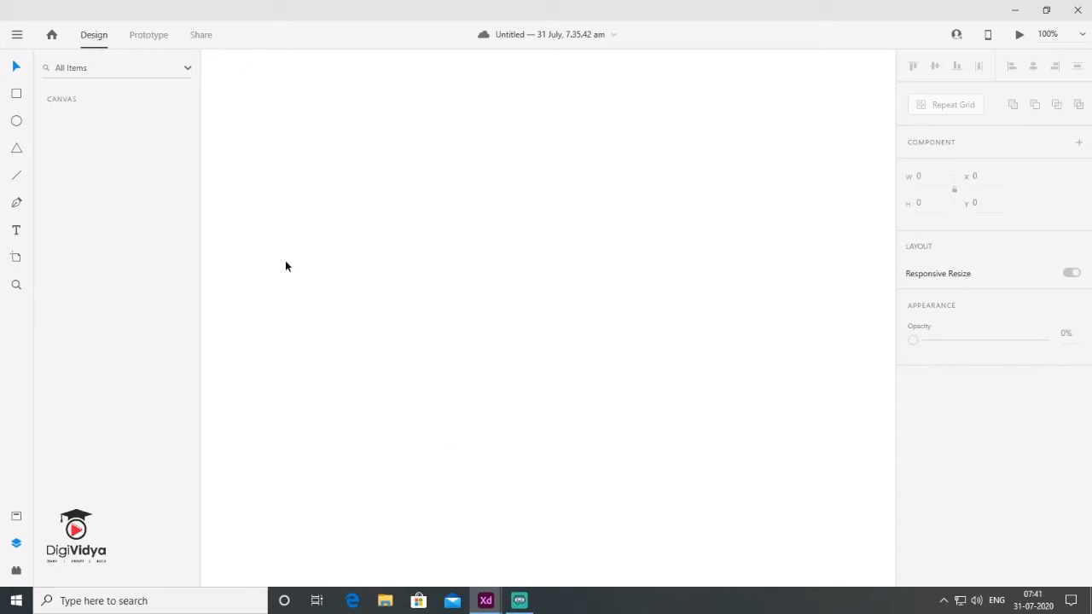
# Look over the Share and Prototype workspaces of the empty document
pyautogui.click(146, 41)
pyautogui.click(205, 38)
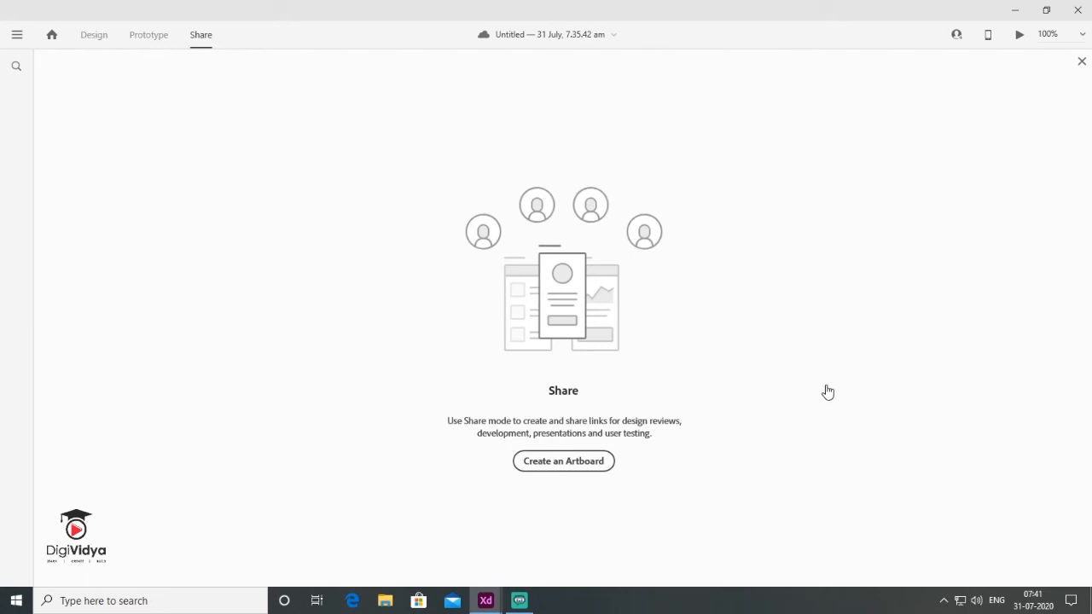
pyautogui.click(147, 37)
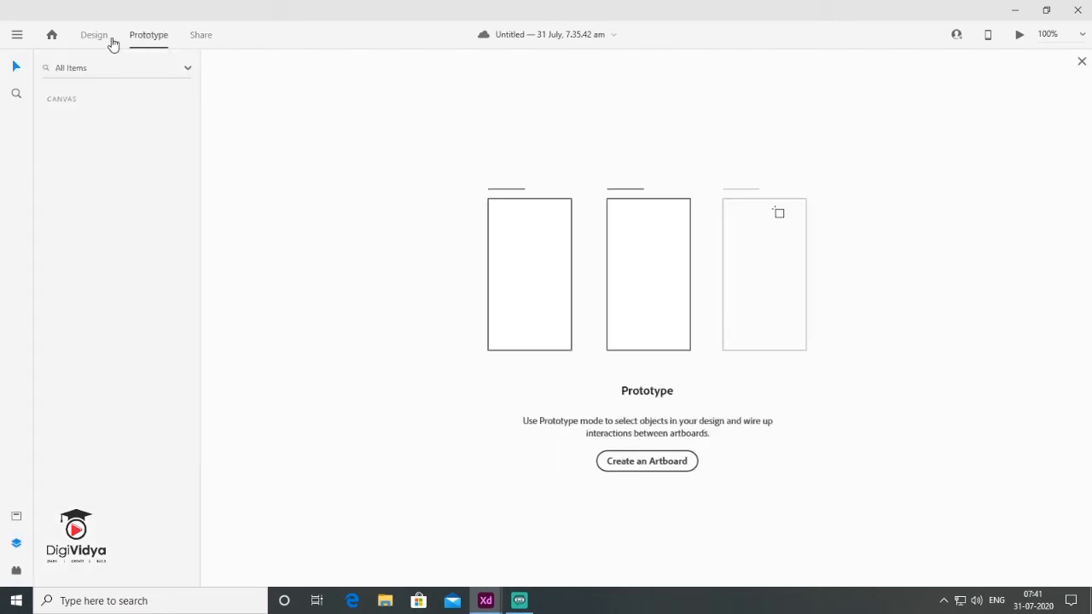
pyautogui.click(92, 37)
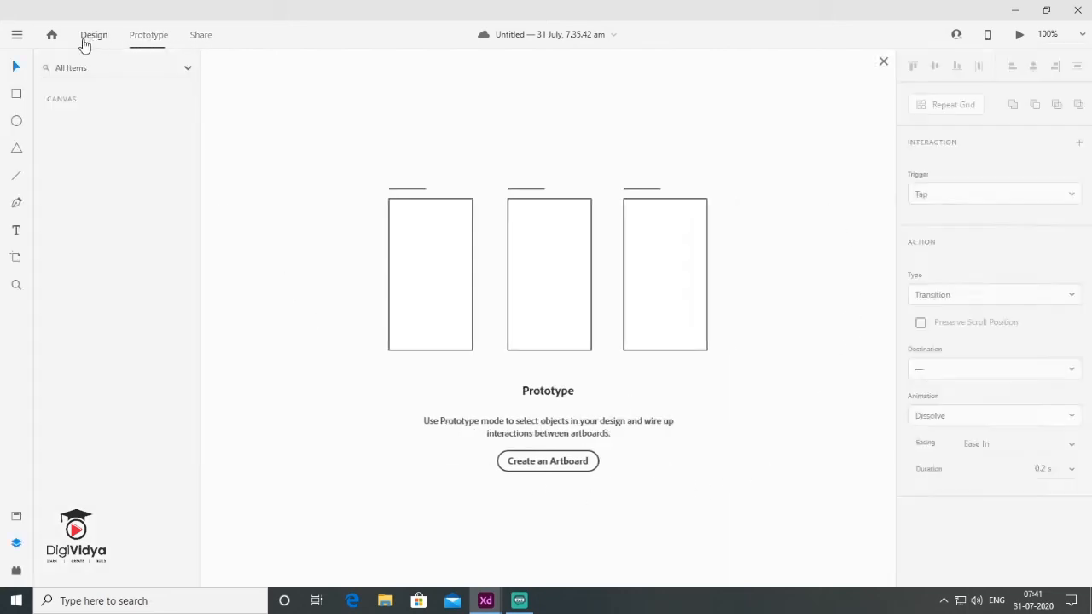
pyautogui.click(150, 39)
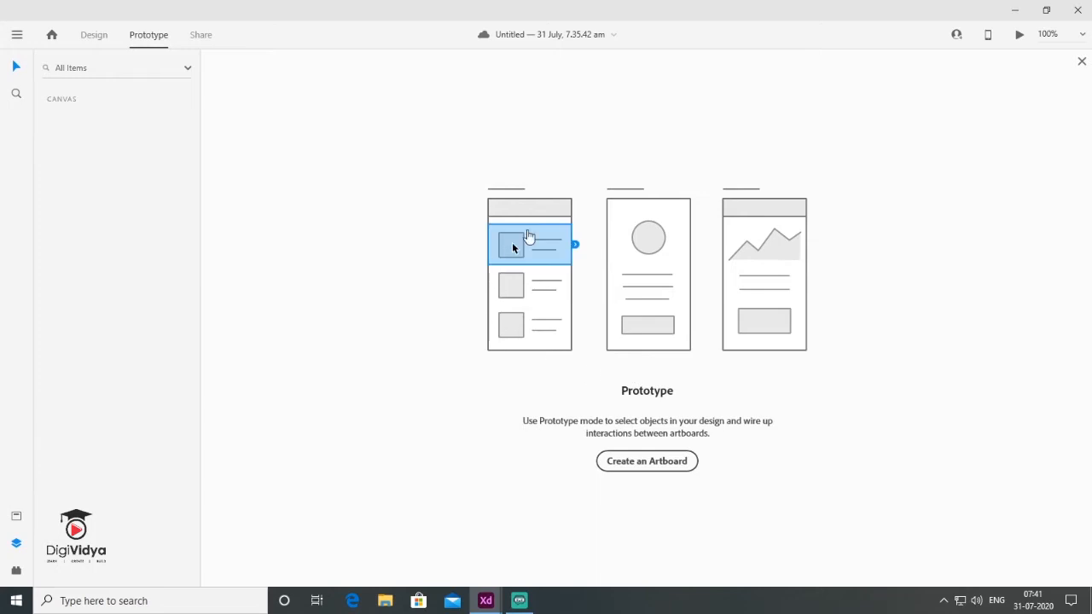
# Create a Web 1920 artboard (1920 x 1080) from the Web/Desktop size presets and leave it deselected
pyautogui.click(655, 465)
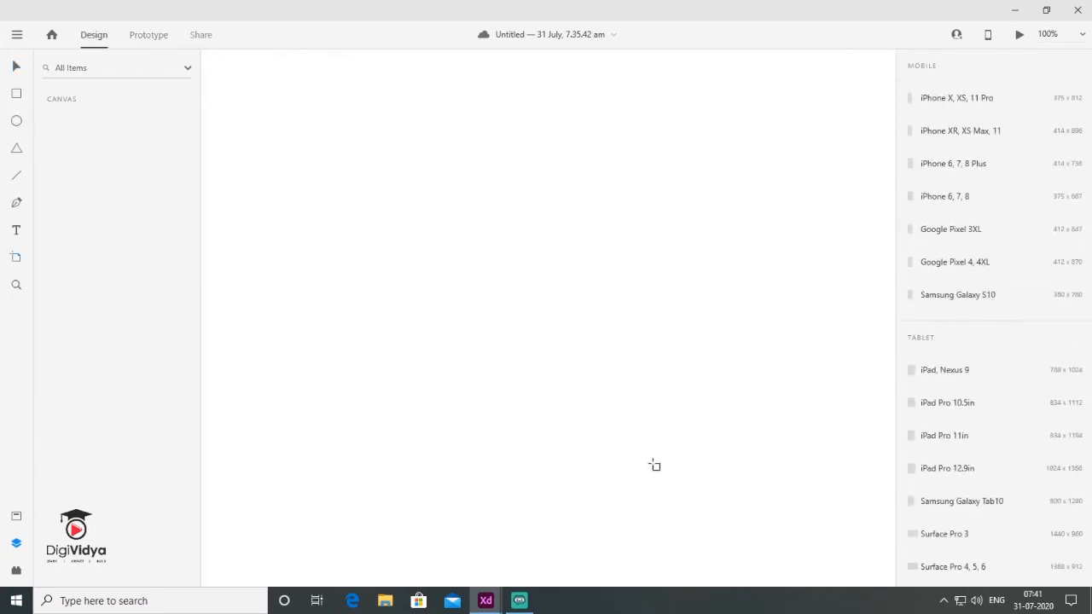
pyautogui.scroll(-4, 978, 337)
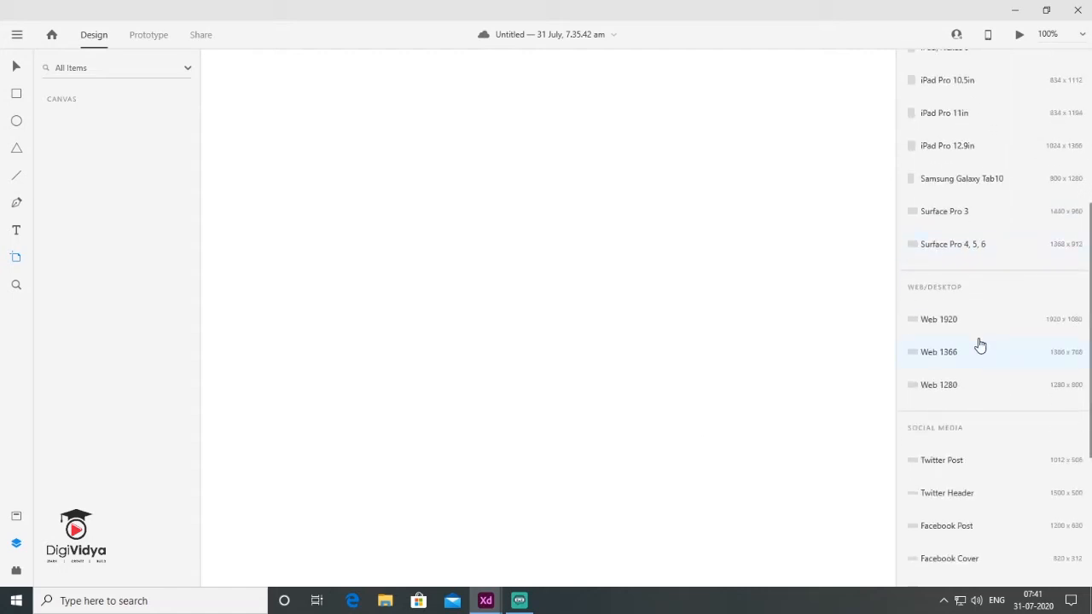
pyautogui.scroll(-3, 979, 345)
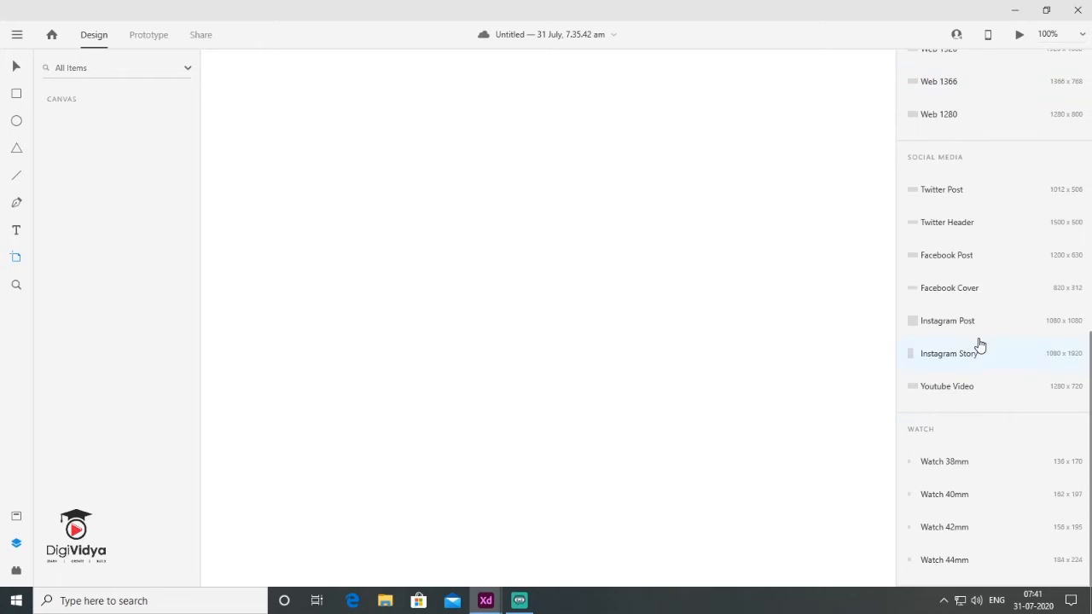
pyautogui.scroll(3, 926, 538)
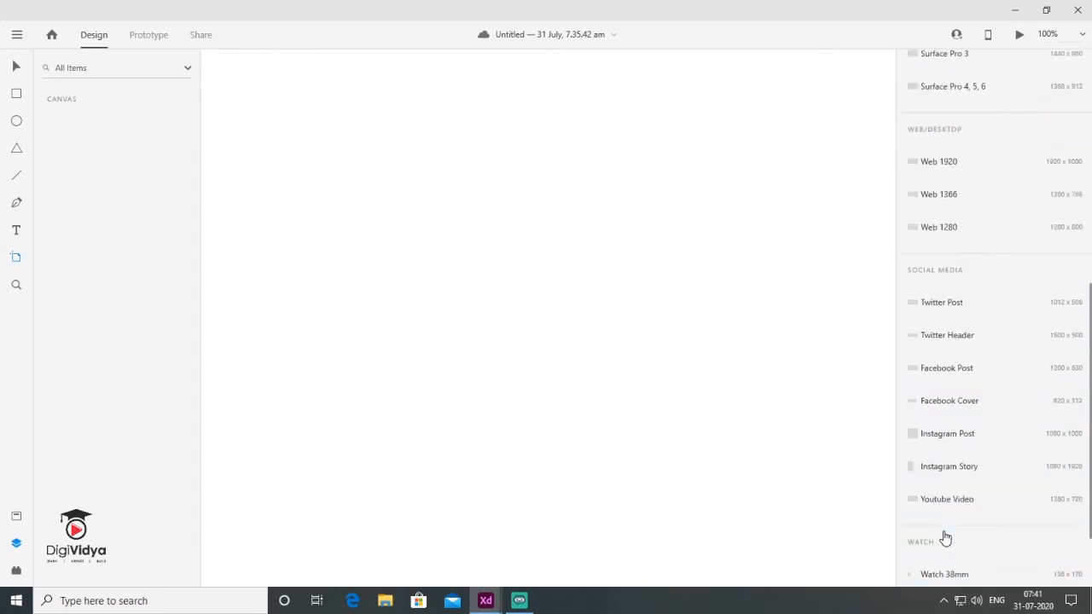
pyautogui.scroll(3, 945, 537)
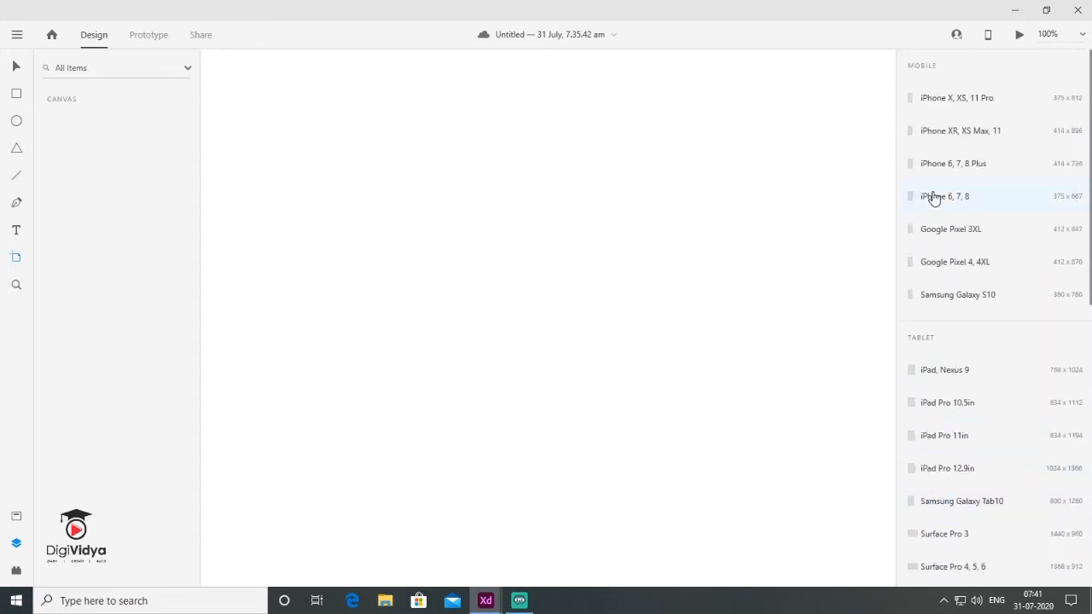
pyautogui.scroll(-6, 929, 244)
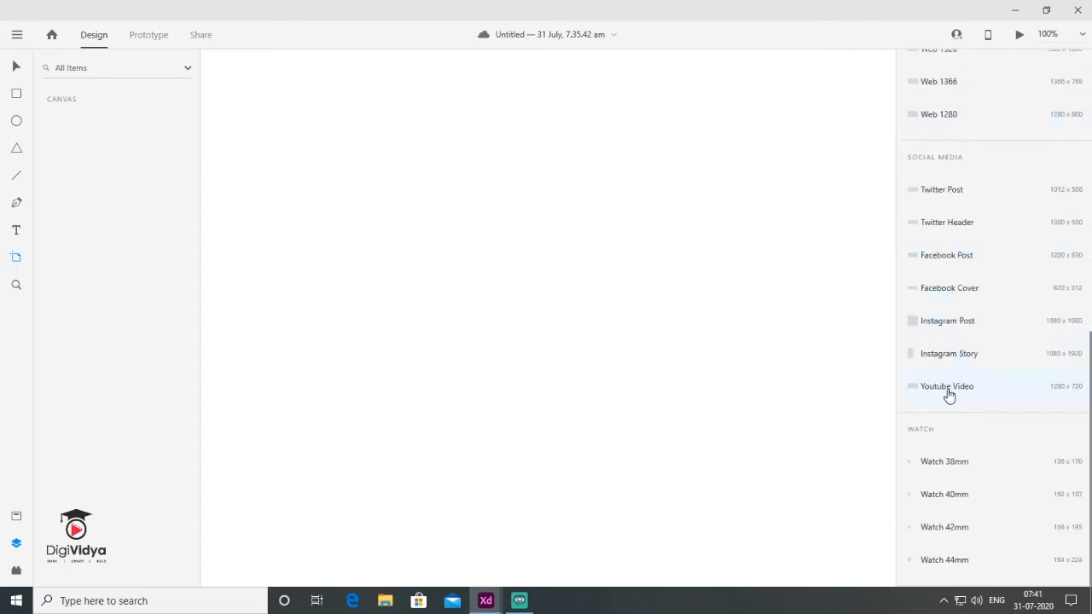
pyautogui.scroll(3, 947, 388)
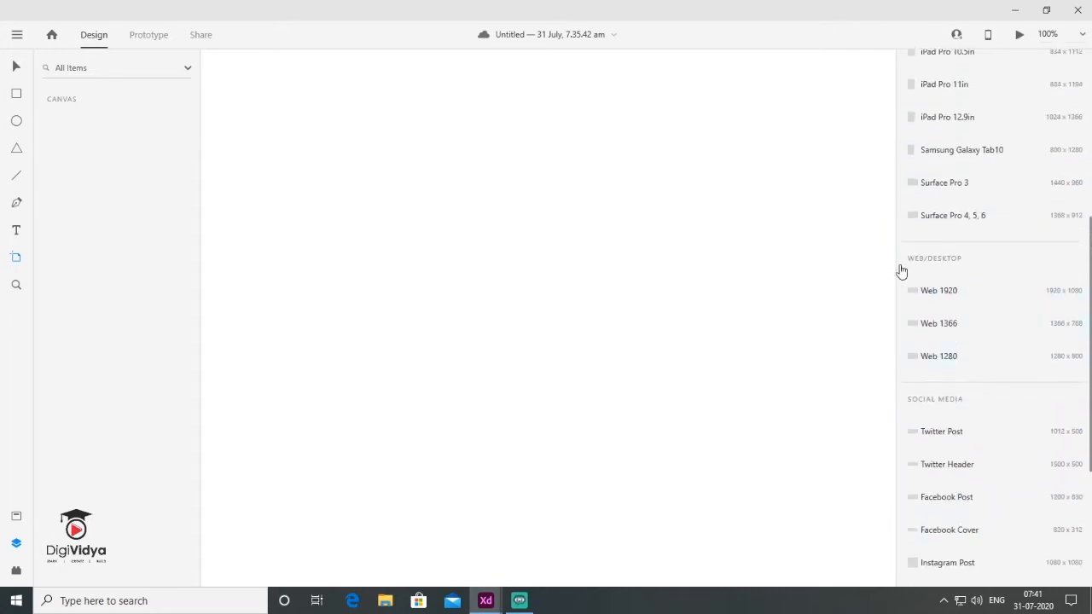
pyautogui.scroll(5, 980, 328)
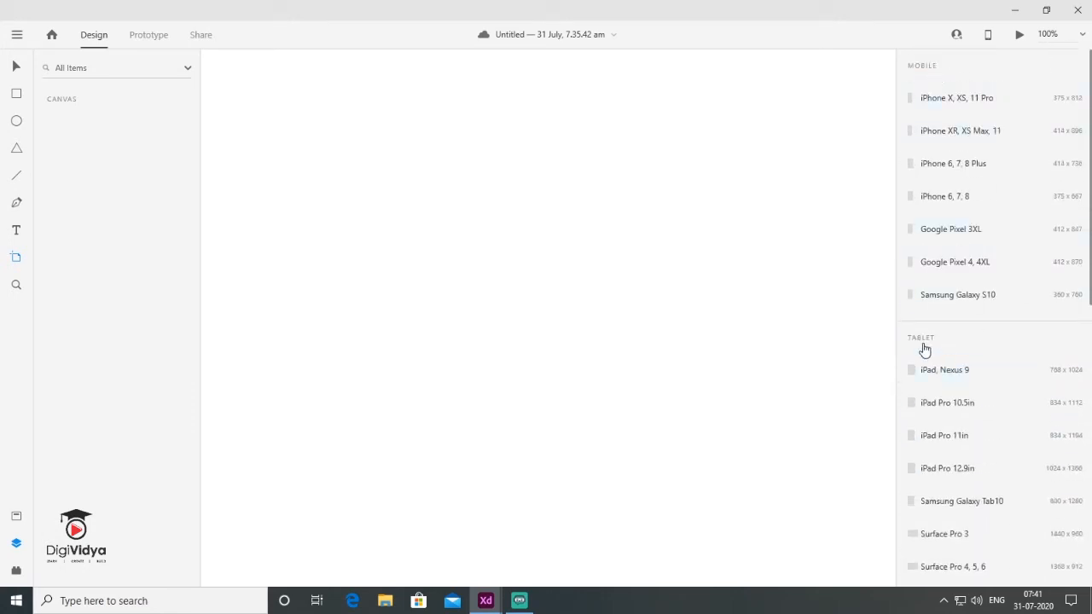
pyautogui.scroll(-4, 946, 371)
pyautogui.scroll(-3, 962, 393)
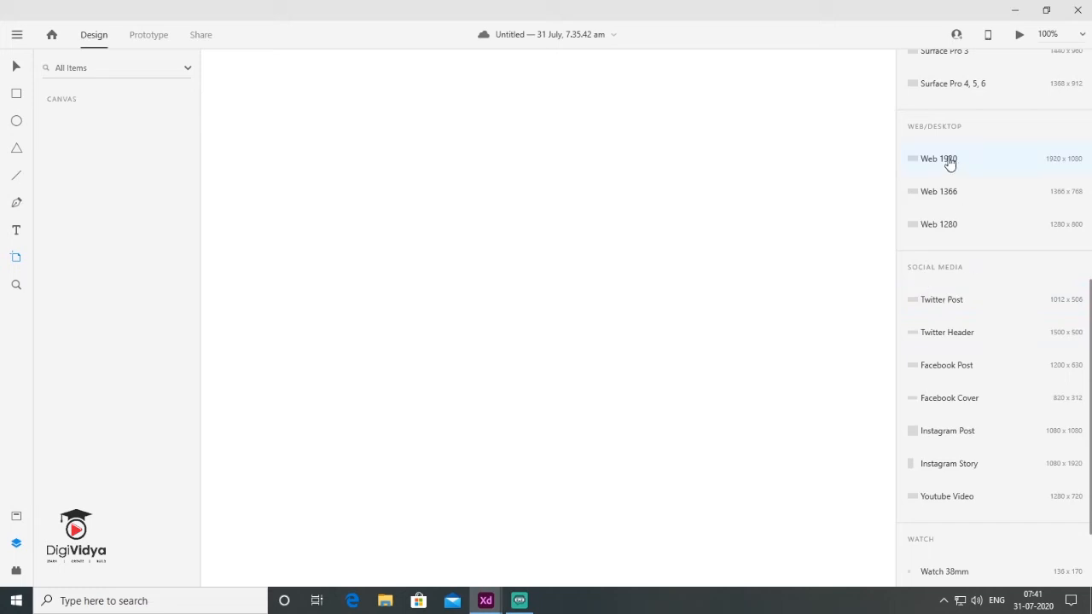
pyautogui.scroll(-2, 981, 273)
pyautogui.scroll(4, 973, 401)
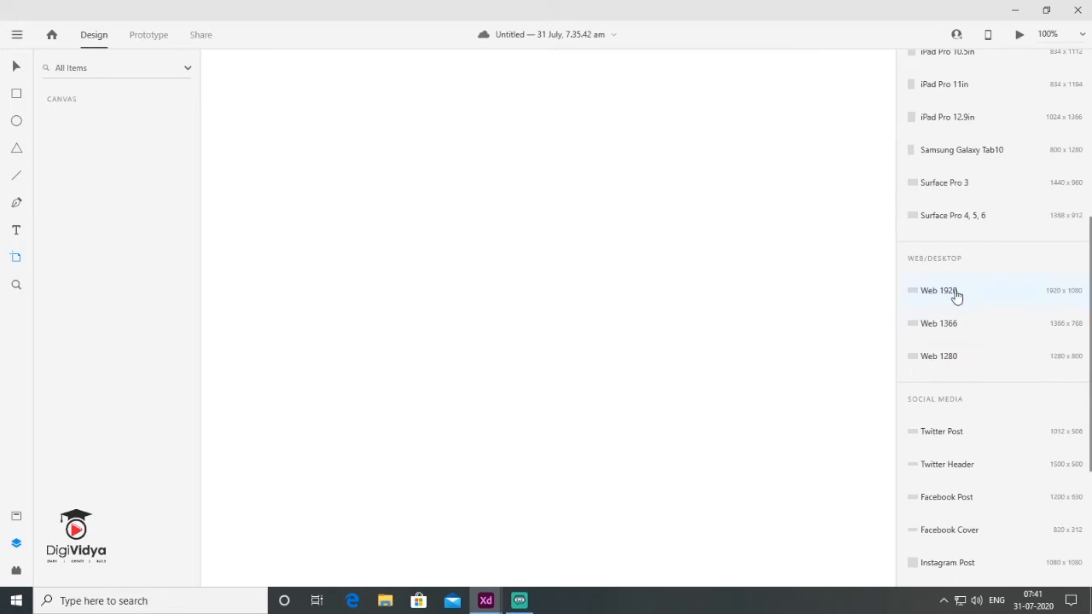
pyautogui.click(945, 292)
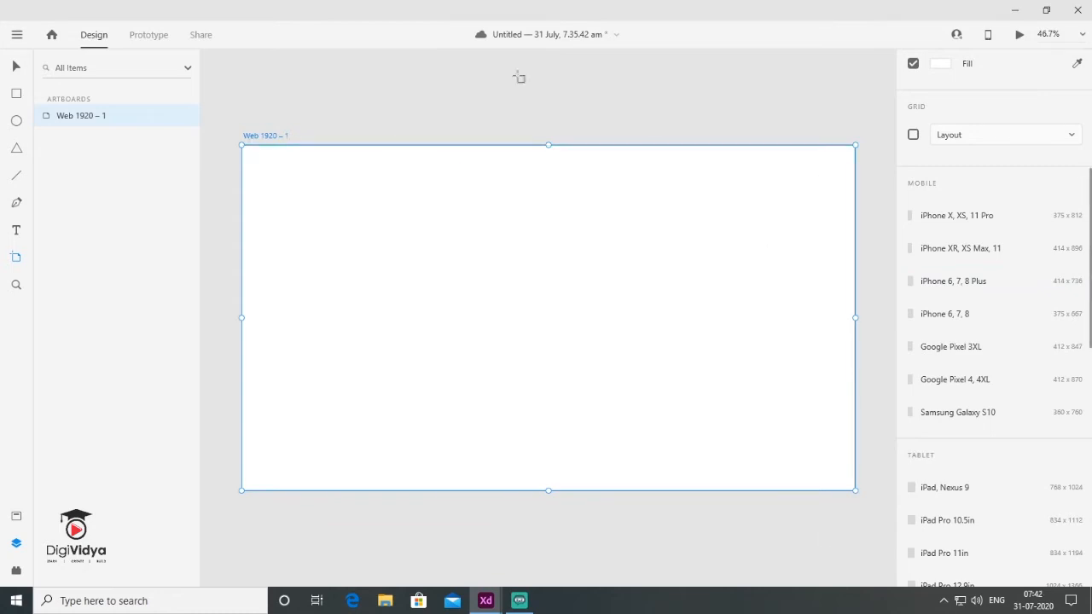
pyautogui.click(15, 68)
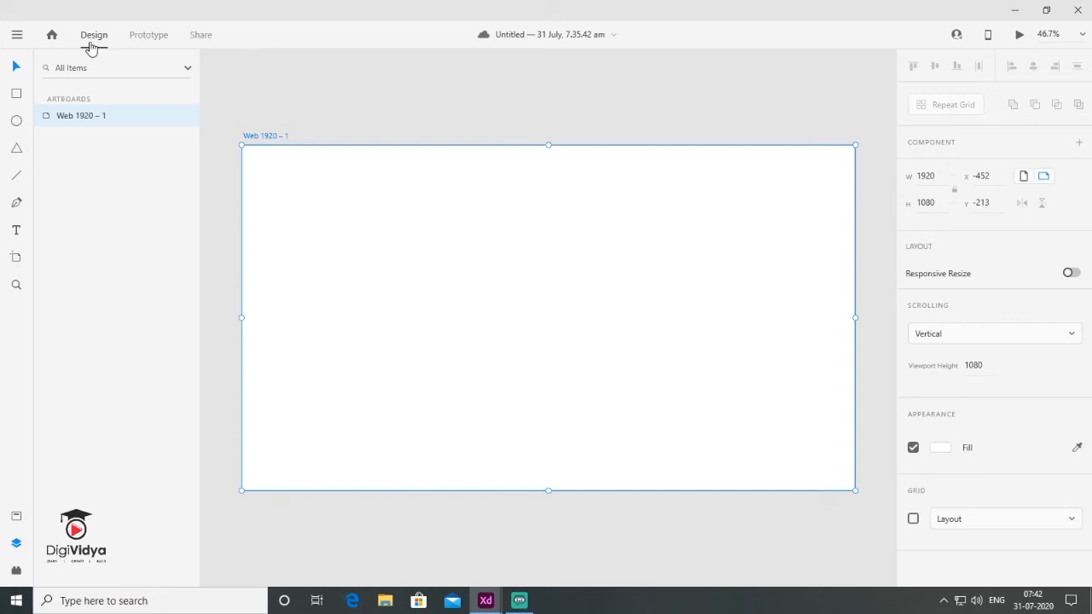
pyautogui.click(333, 101)
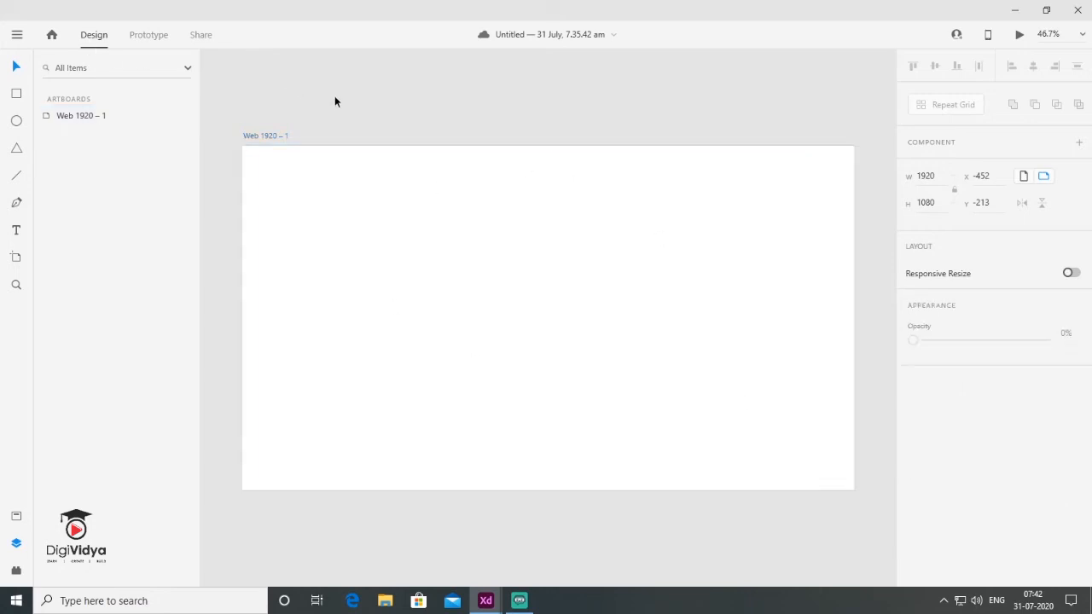
# Fill the Web 1920 artboard with the solid near-black colour #060000
pyautogui.click(378, 253)
pyautogui.click(941, 448)
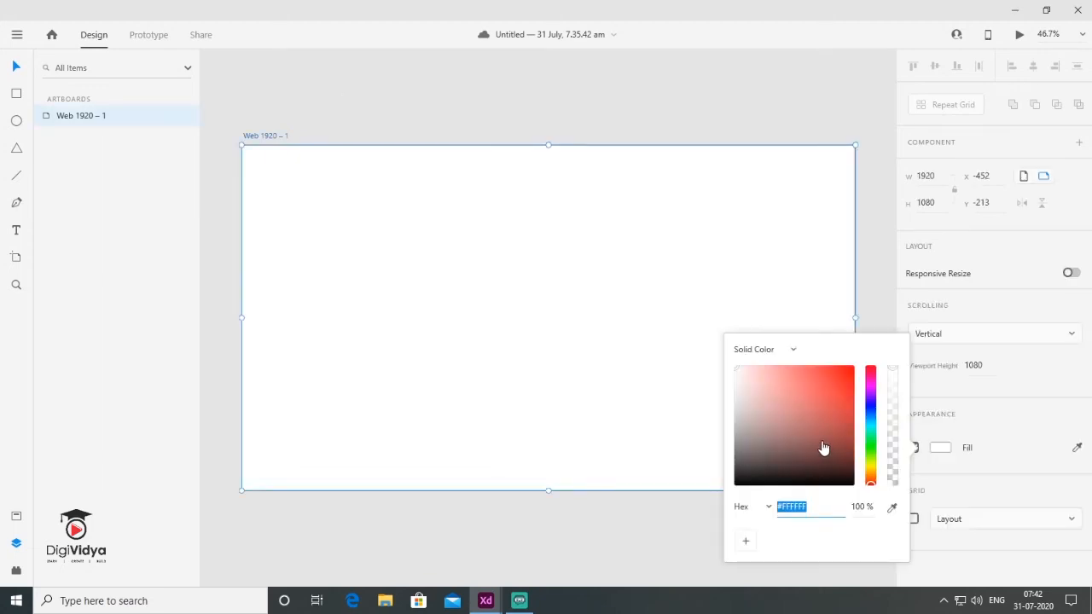
pyautogui.moveTo(828, 452); pyautogui.dragTo(852, 484)
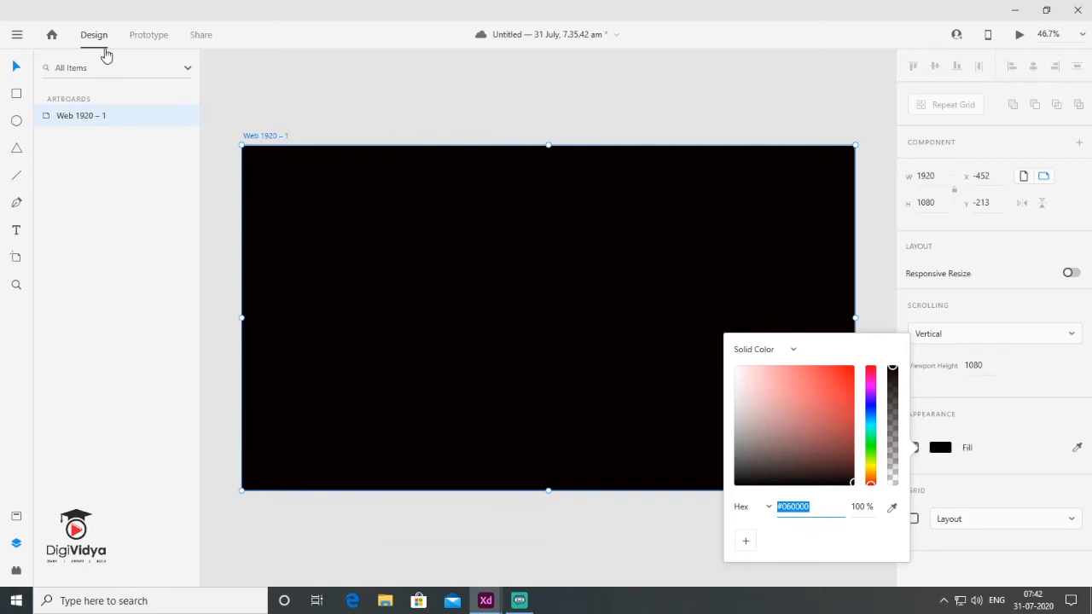
pyautogui.click(881, 269)
# Give the artboard a radial gradient fill with blue #001B9F at the centre and black #000000 at the outer edge
pyautogui.click(571, 280)
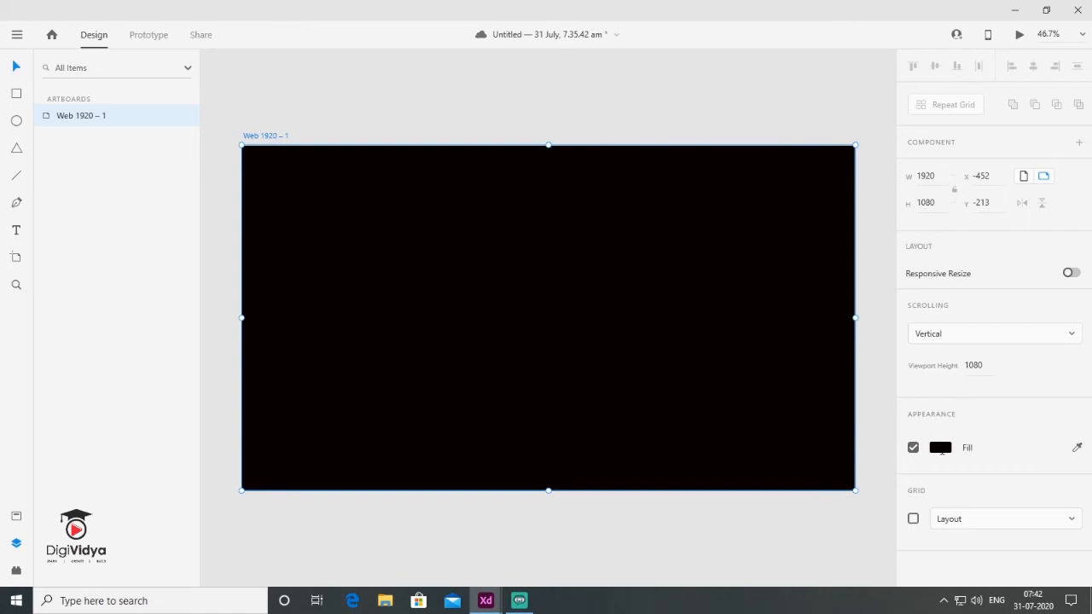
pyautogui.click(940, 448)
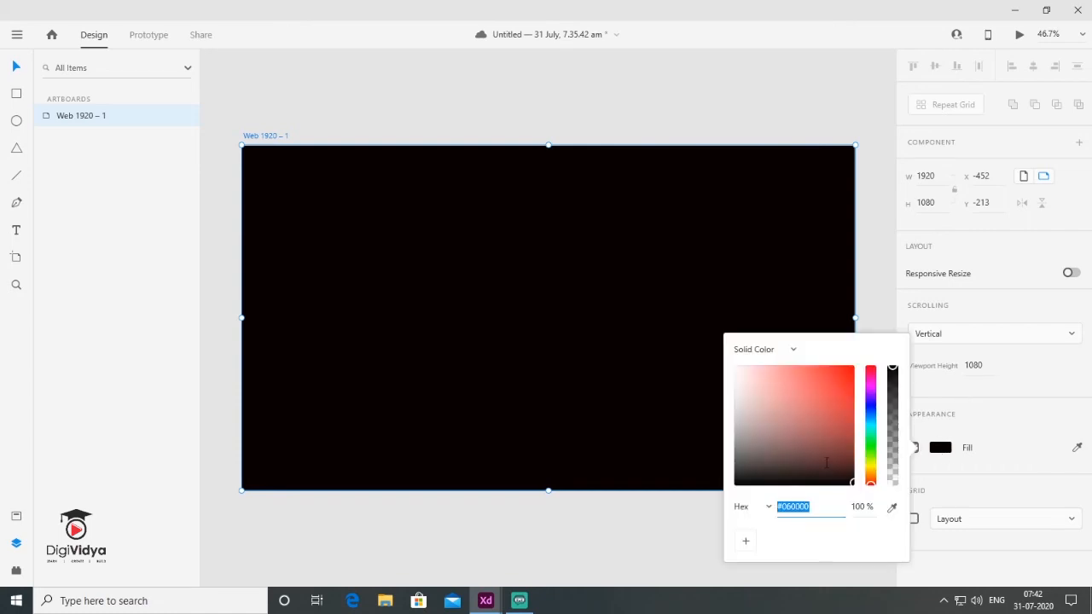
pyautogui.click(792, 349)
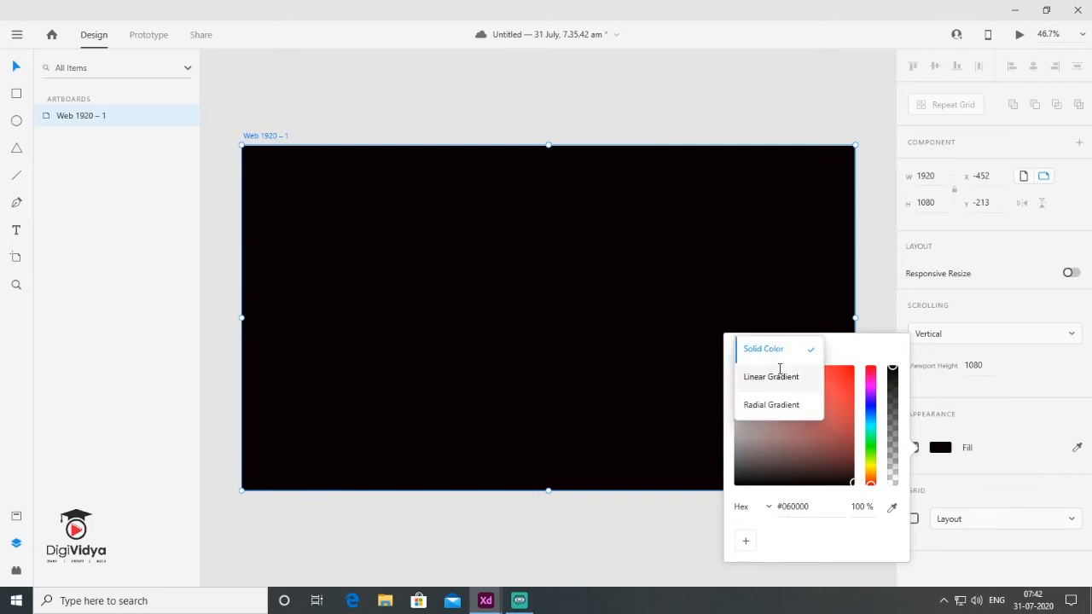
pyautogui.click(783, 404)
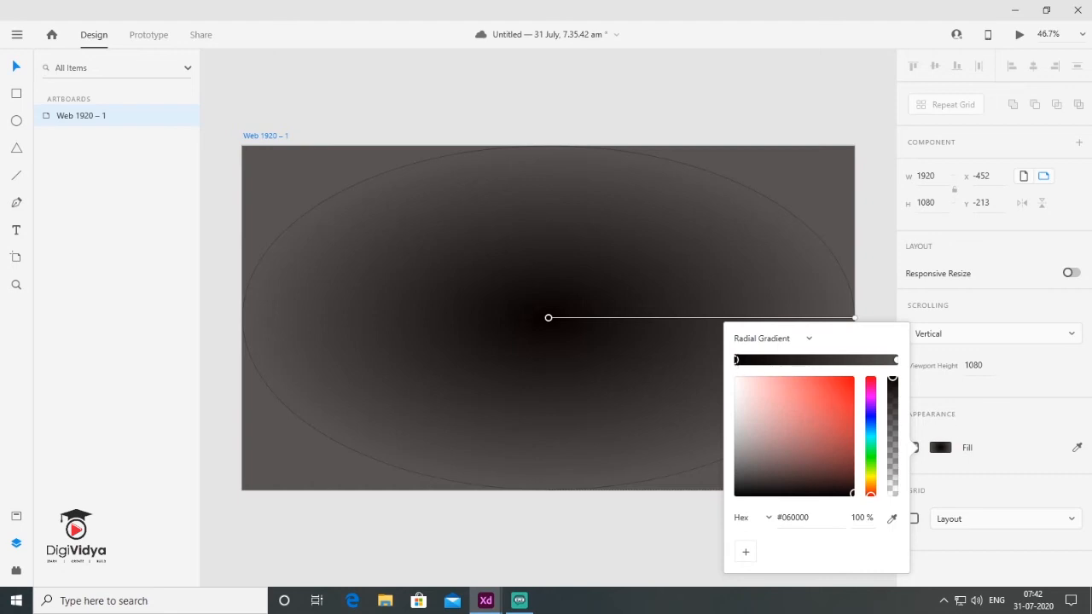
pyautogui.click(895, 359)
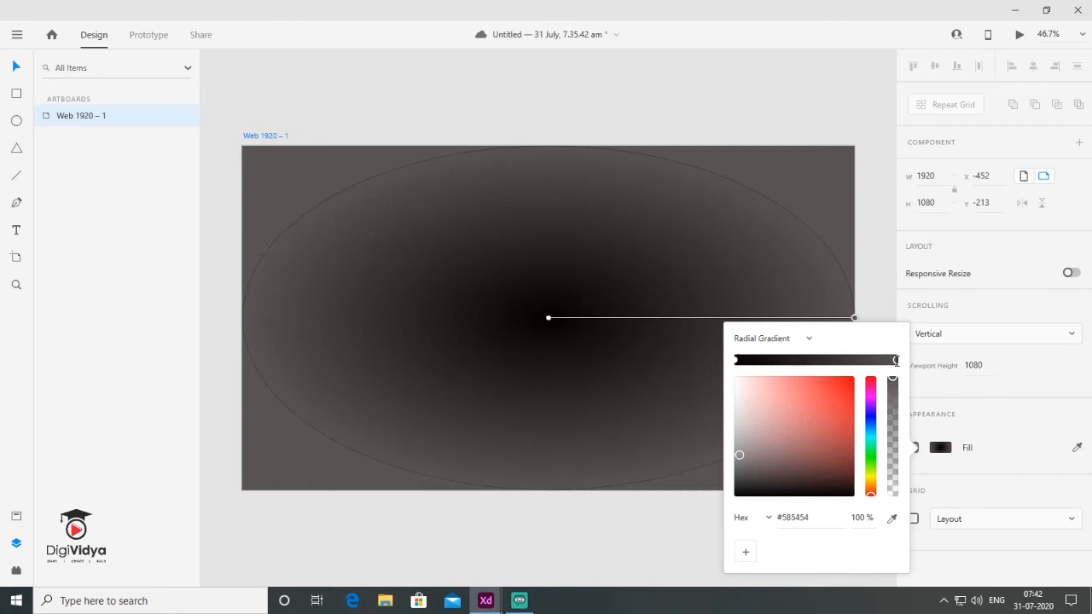
pyautogui.click(853, 493)
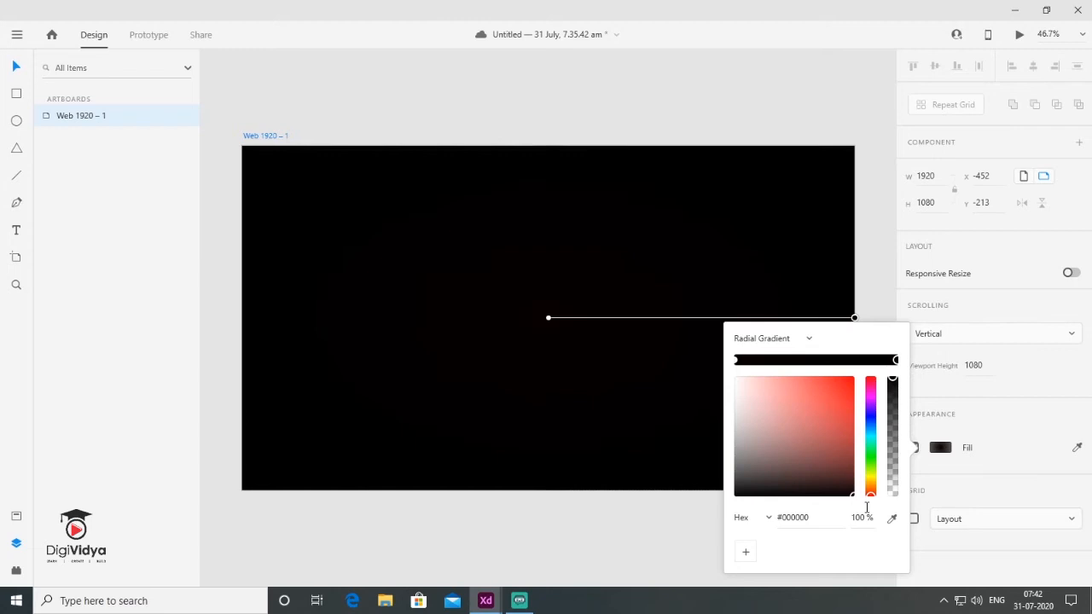
pyautogui.click(736, 359)
pyautogui.click(870, 422)
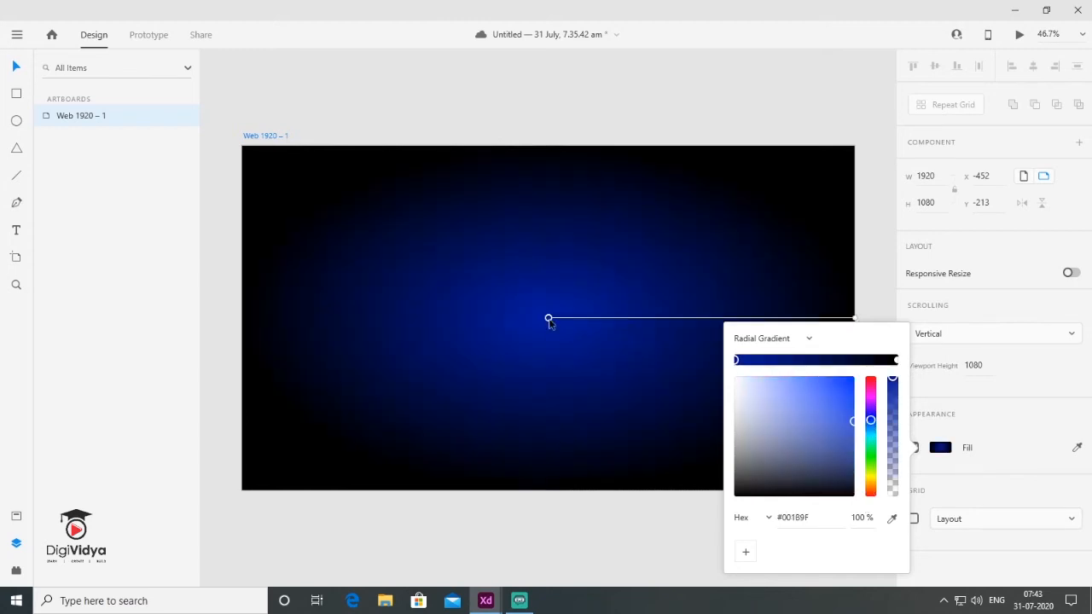
# Resize the radial gradient so the blue glow spans nearly the artboard's full height, leaving both sides black
pyautogui.scroll(-5, 546, 284)
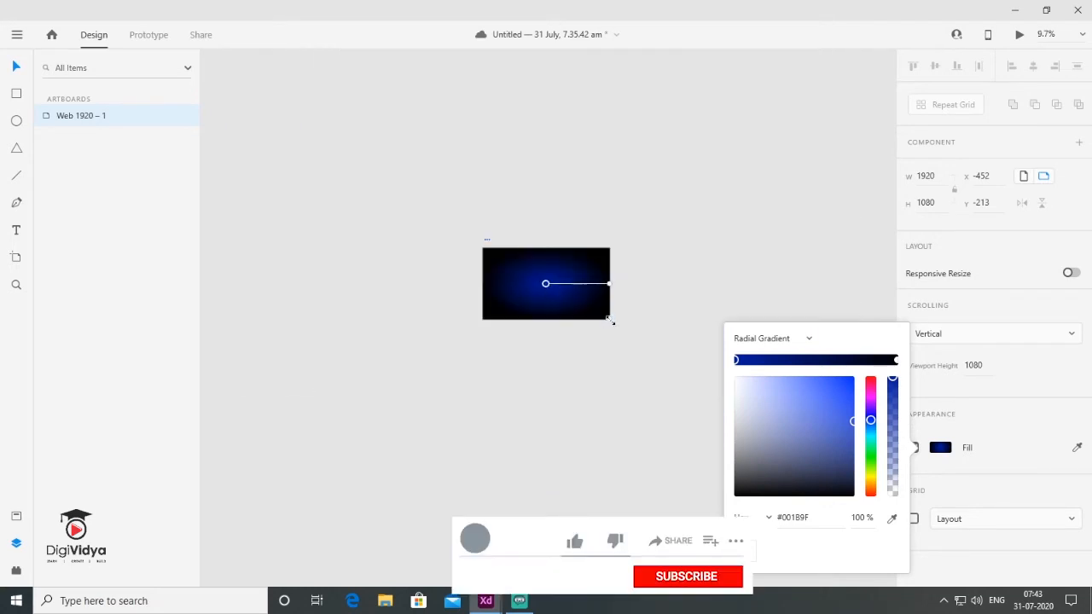
pyautogui.moveTo(609, 320); pyautogui.dragTo(574, 304)
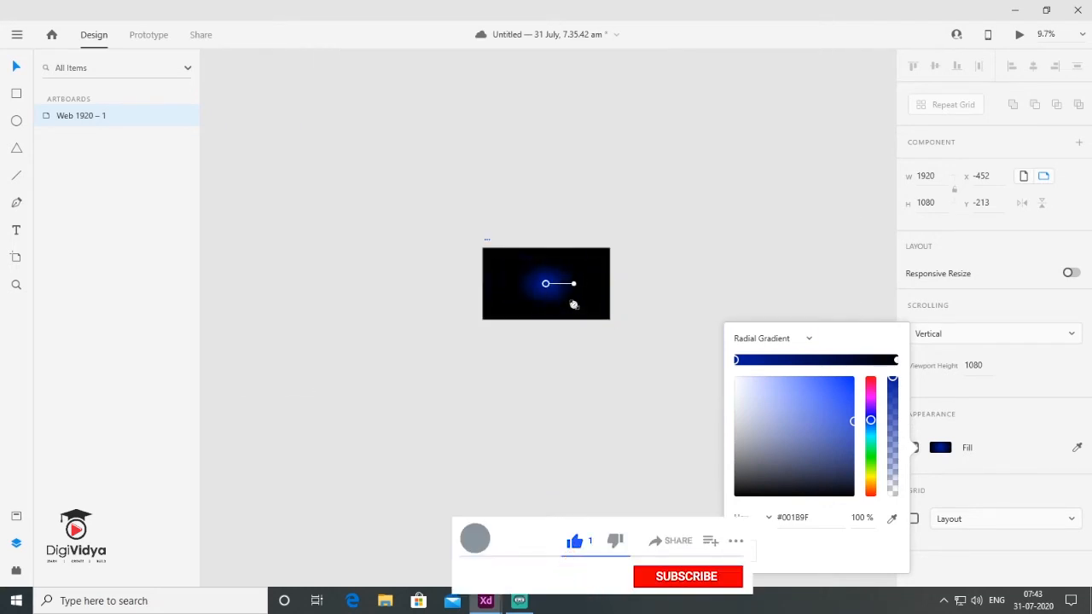
pyautogui.scroll(3, 555, 304)
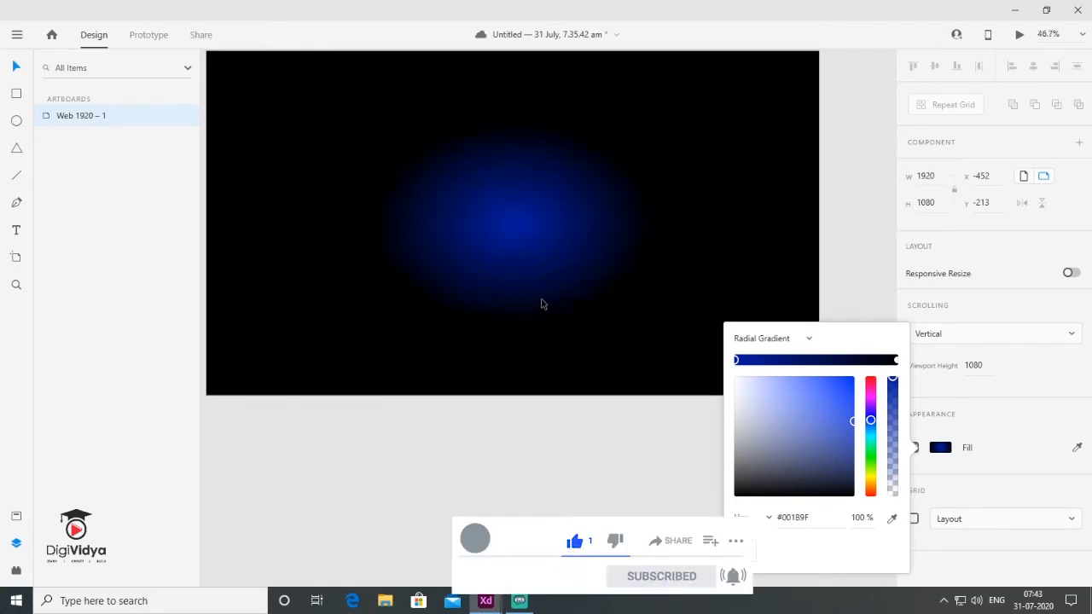
pyautogui.moveTo(592, 310); pyautogui.dragTo(677, 393)
pyautogui.moveTo(631, 354)
pyautogui.mouseDown()
pyautogui.moveTo(589, 326)
pyautogui.moveTo(643, 359)
pyautogui.moveTo(620, 341)
pyautogui.mouseUp()
pyautogui.click(643, 394)
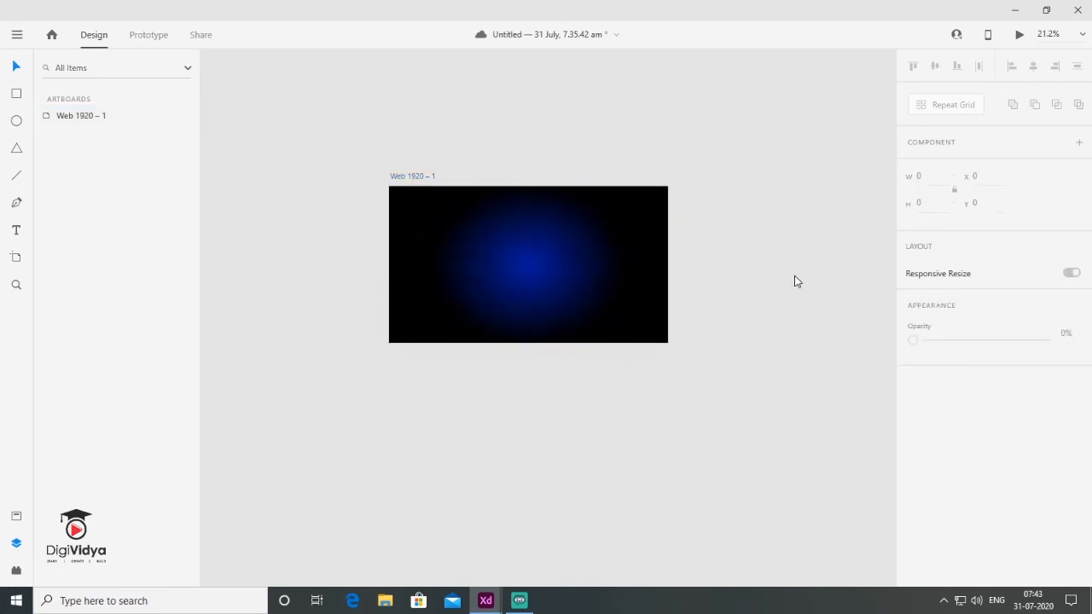
pyautogui.scroll(4, 548, 239)
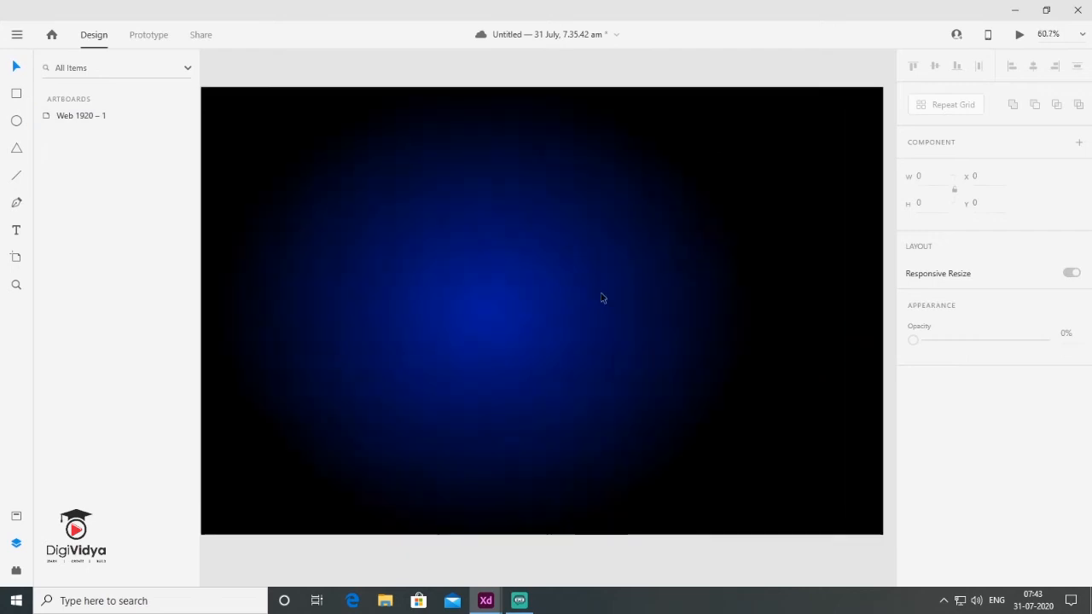
pyautogui.scroll(-1, 602, 298)
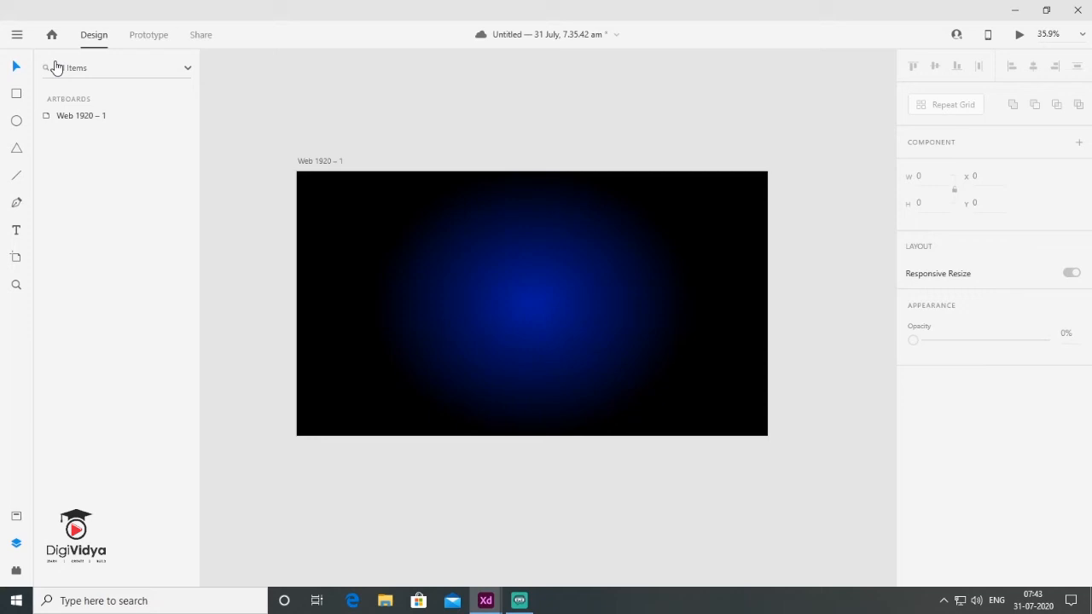
# Import the yellow car image onto the artboard and place it over the blue glow at about X 397, Y 321
pyautogui.click(18, 40)
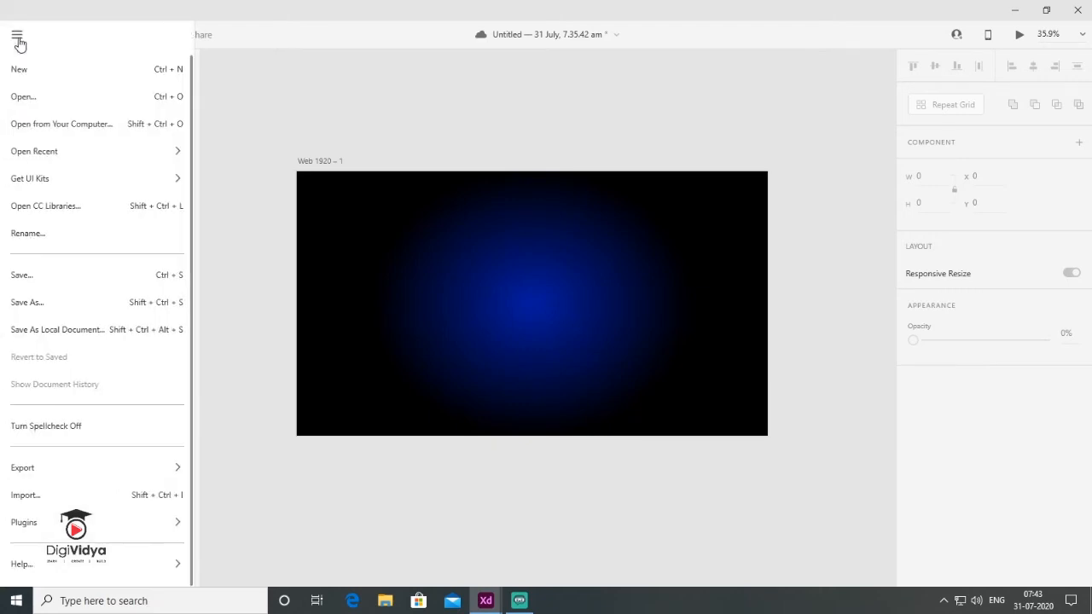
pyautogui.hotkey('ctrl', 's')
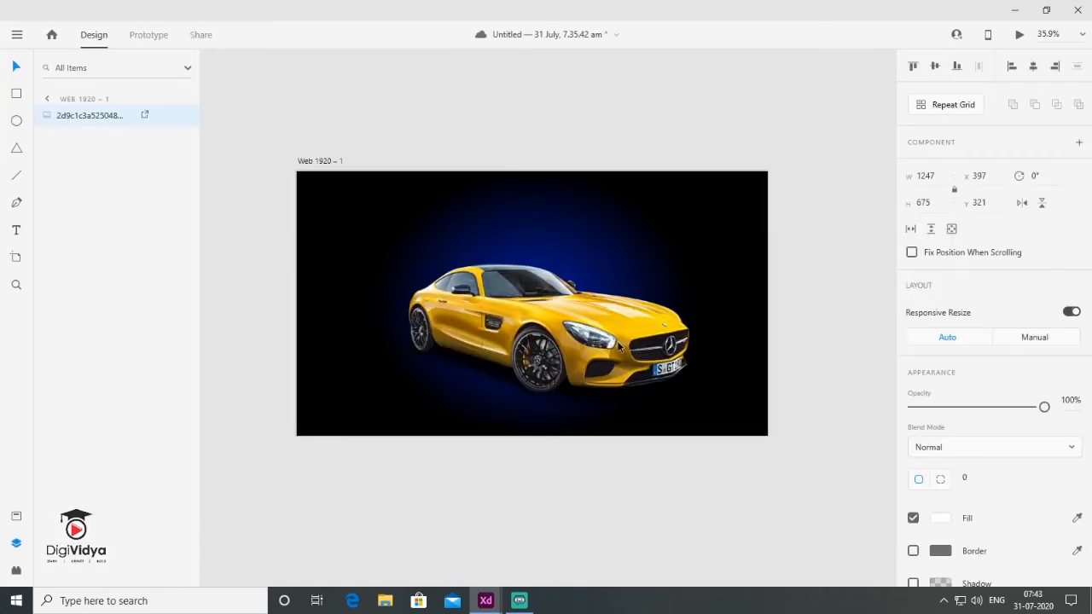
pyautogui.moveTo(615, 345); pyautogui.dragTo(619, 345)
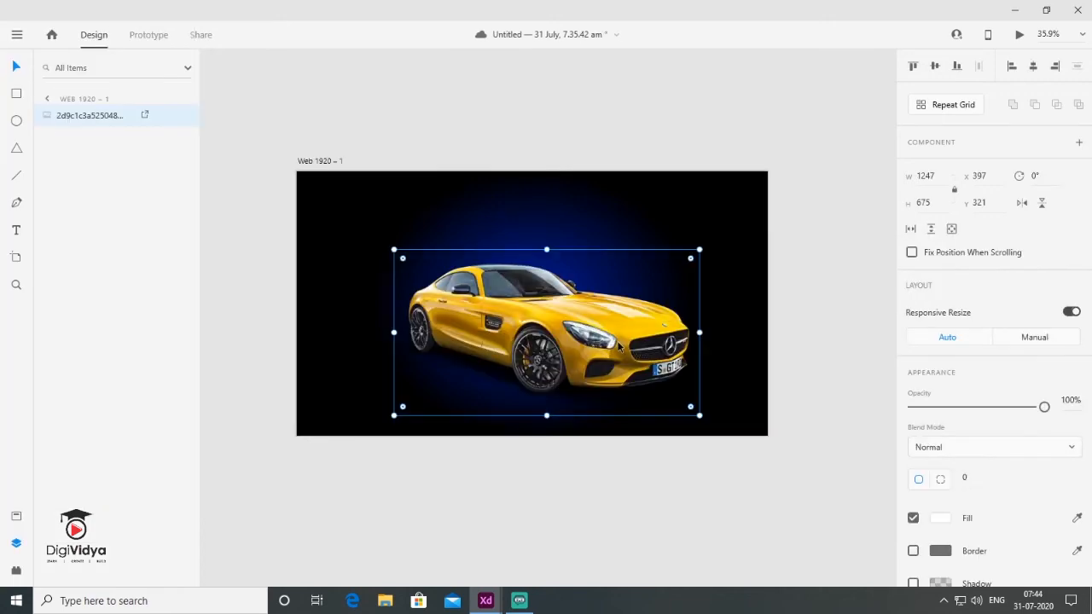
pyautogui.click(828, 330)
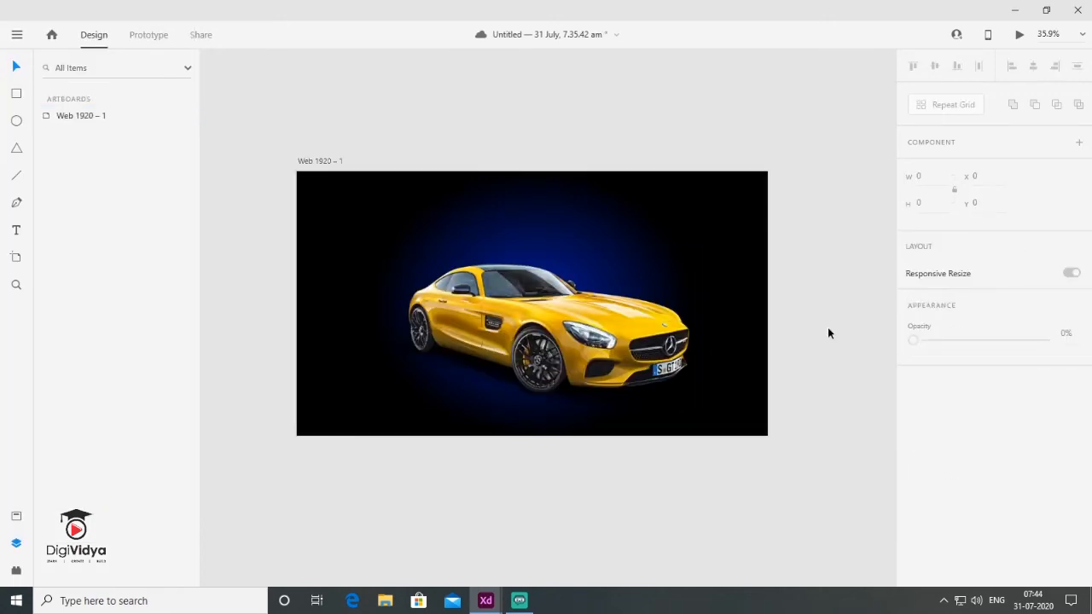
pyautogui.hotkey('ctrl', '1')
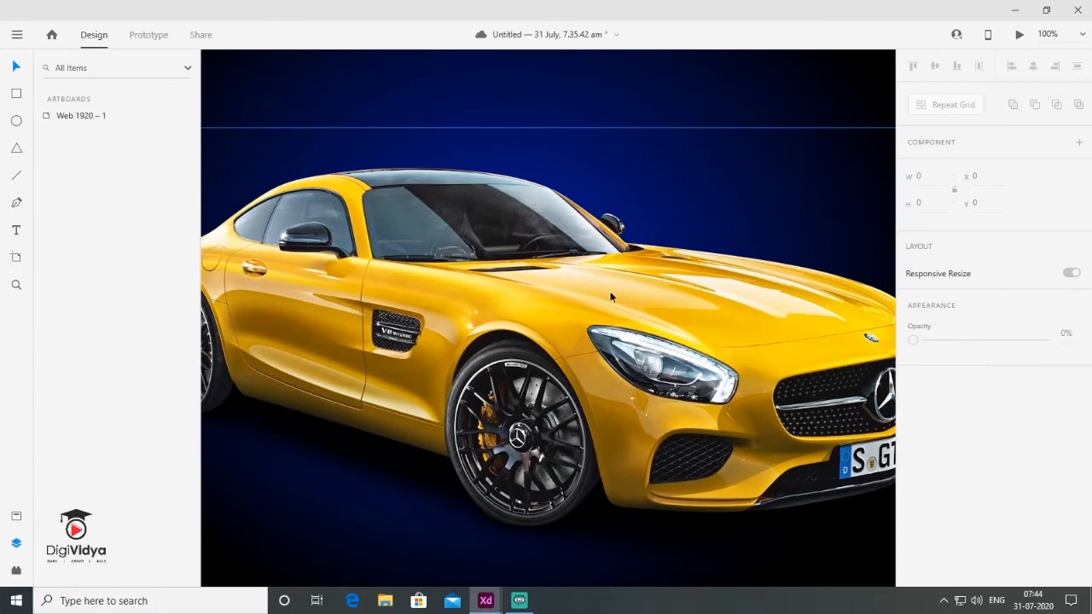
pyautogui.hotkey('ctrl', '0')
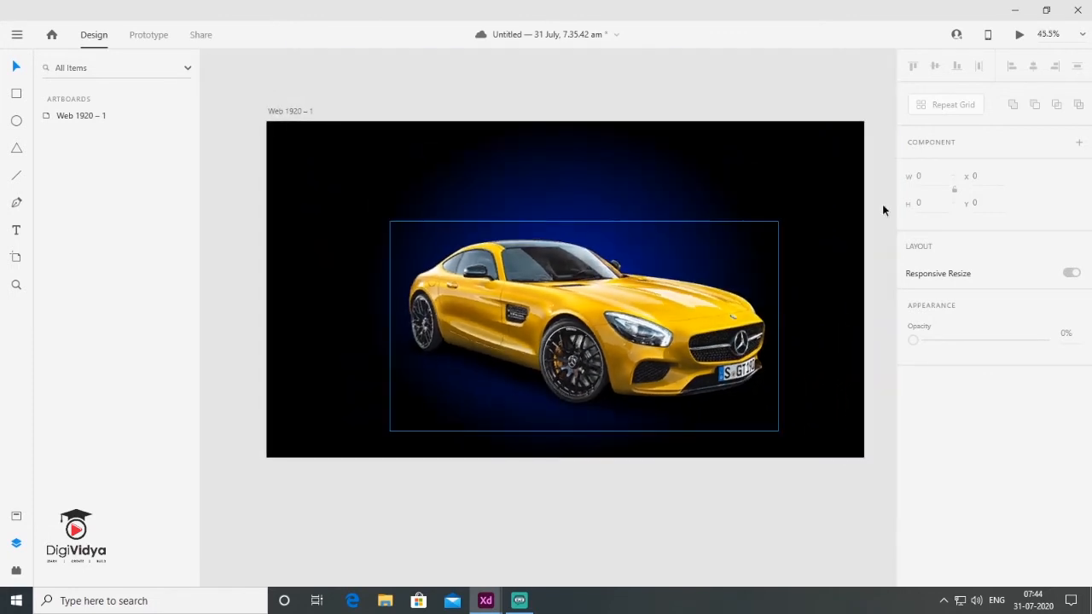
pyautogui.scroll(2, 599, 287)
pyautogui.scroll(-2, 600, 287)
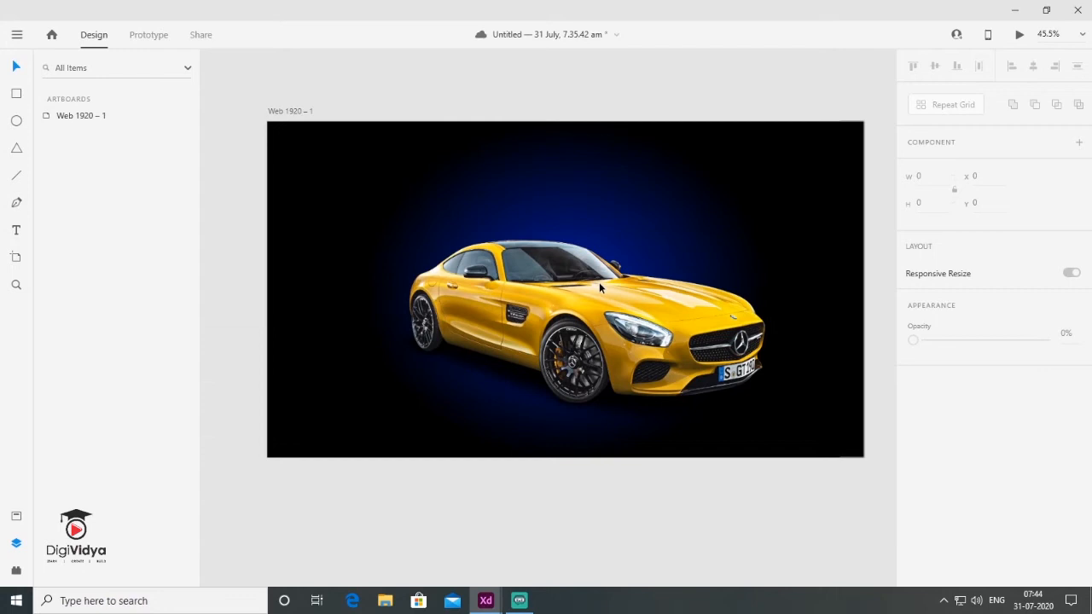
pyautogui.click(604, 359)
pyautogui.click(619, 510)
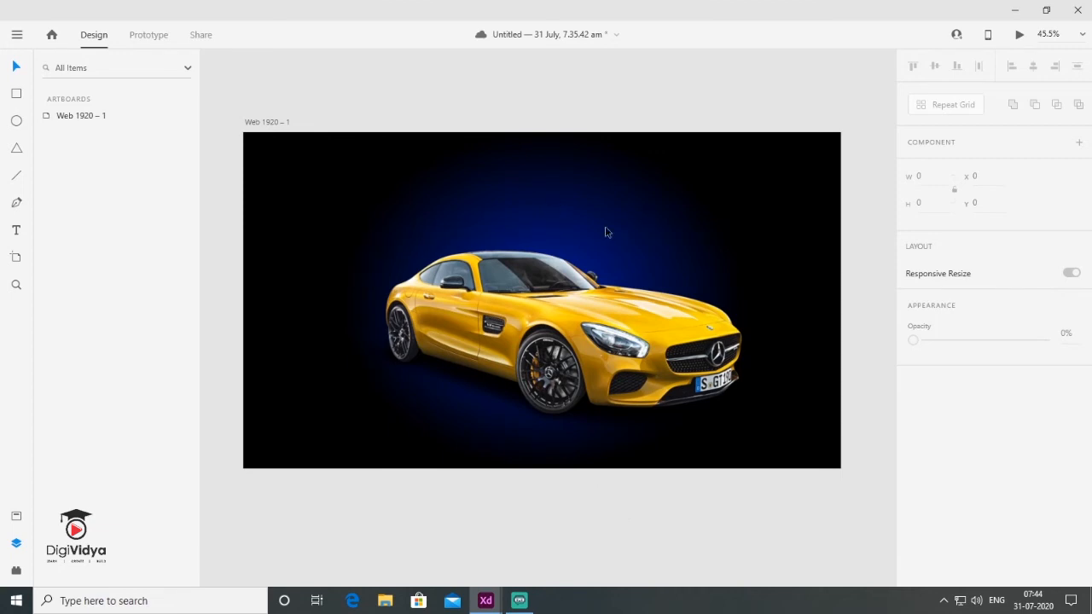
# Paste the yellow heading "Create something extraordinary" above the car and shift the car image slightly down
pyautogui.hotkey('ctrl', 'v')
pyautogui.click(551, 106)
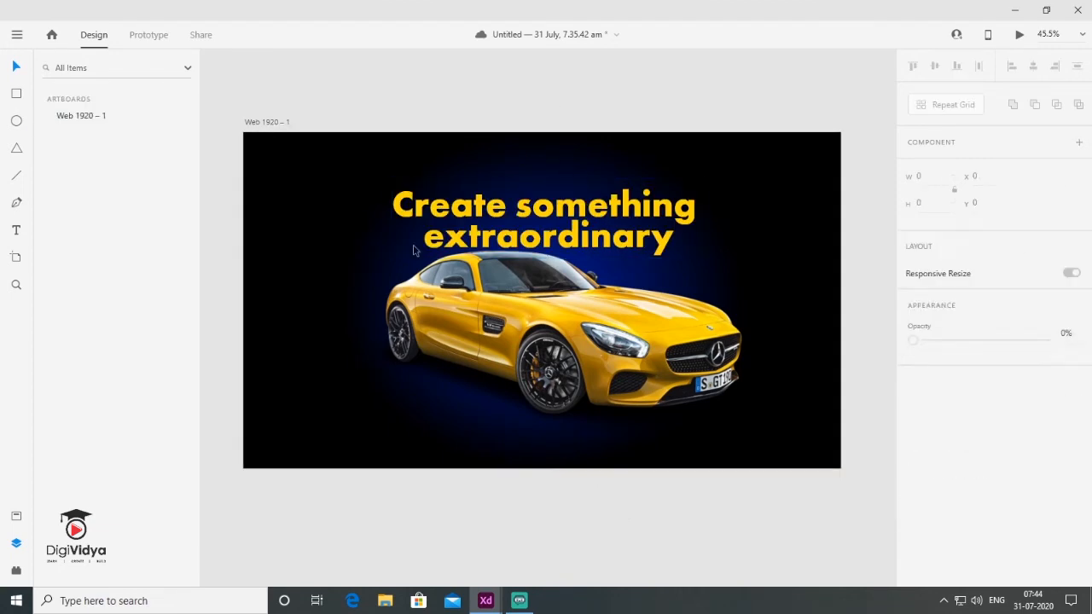
pyautogui.click(584, 340)
pyautogui.moveTo(583, 339); pyautogui.dragTo(584, 346)
pyautogui.click(576, 239)
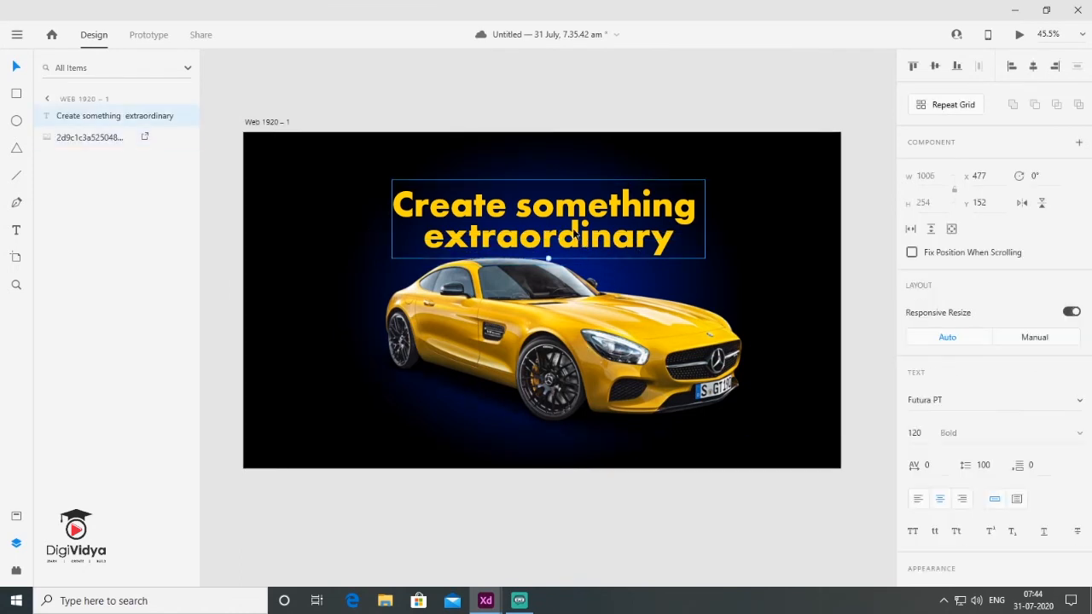
pyautogui.click(584, 103)
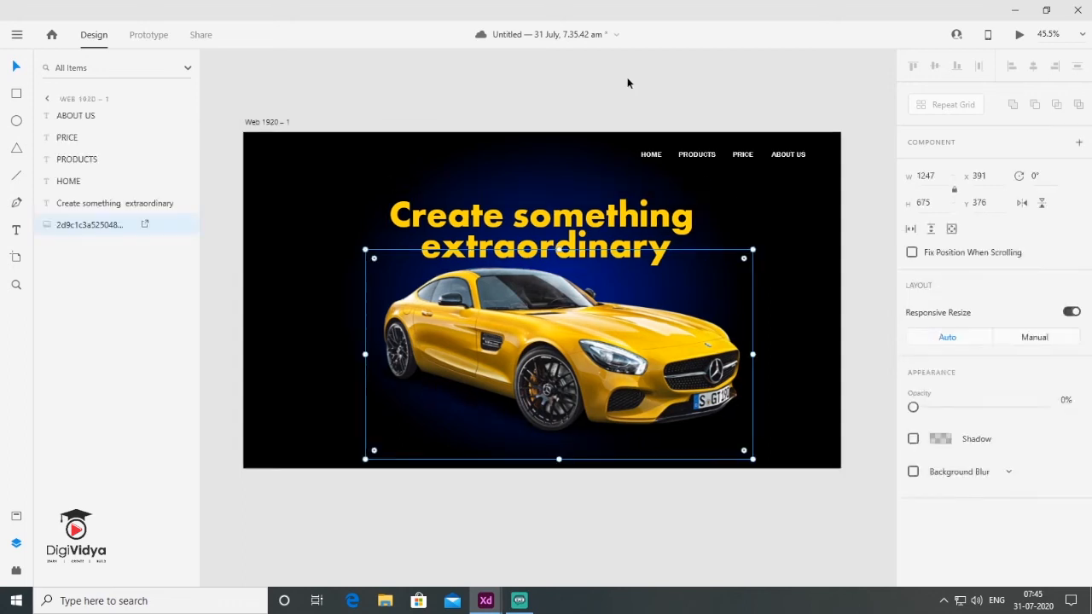
pyautogui.click(627, 78)
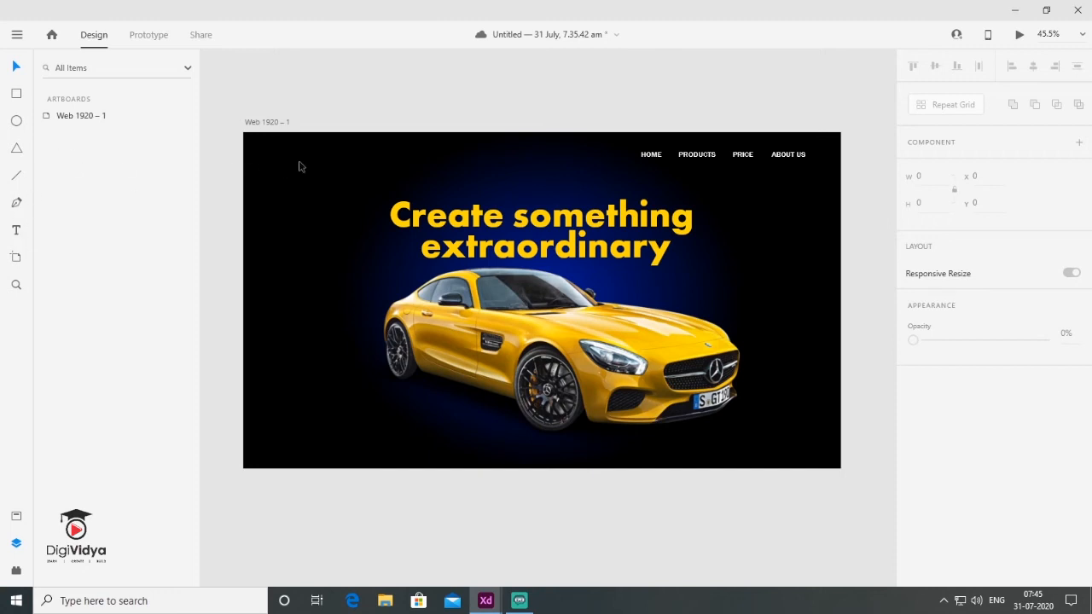
# Add the point text "VADA GADI" in the artboard's upper-left area at about X 184, Y 116
pyautogui.click(16, 232)
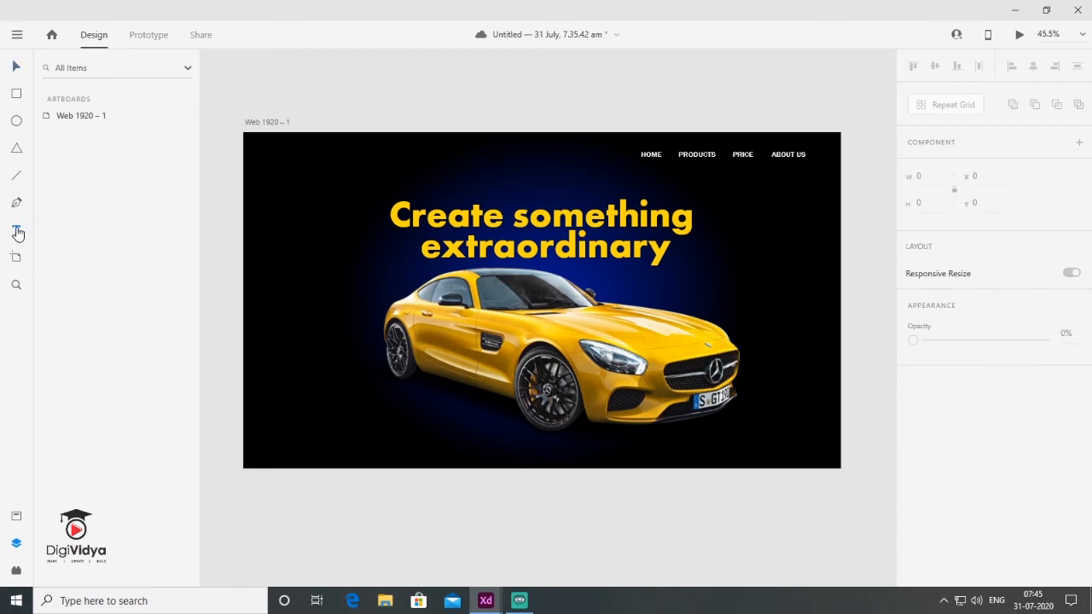
pyautogui.click(300, 174)
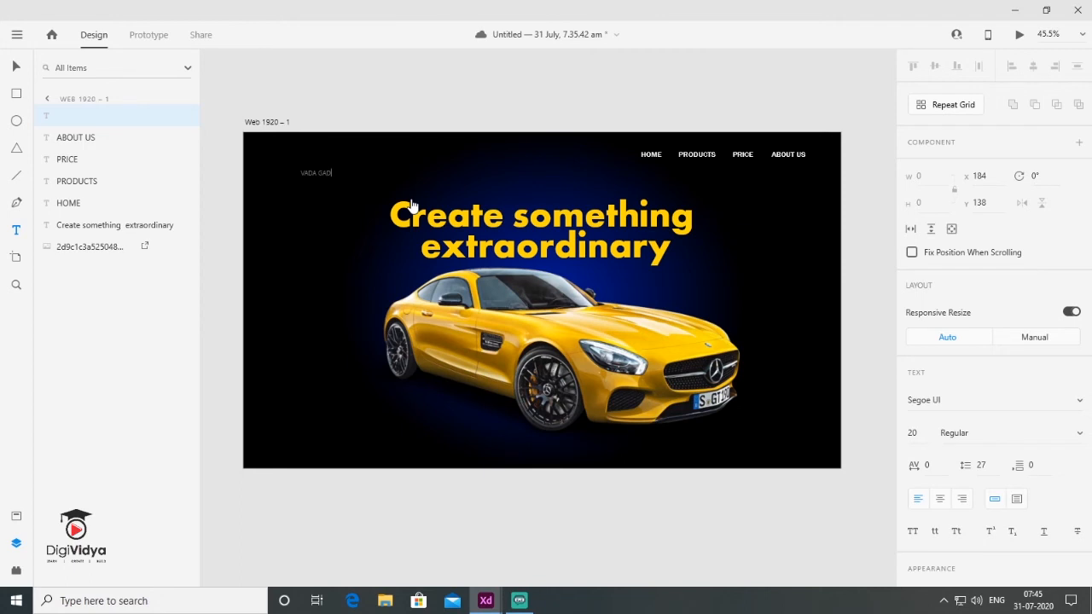
pyautogui.click(16, 66)
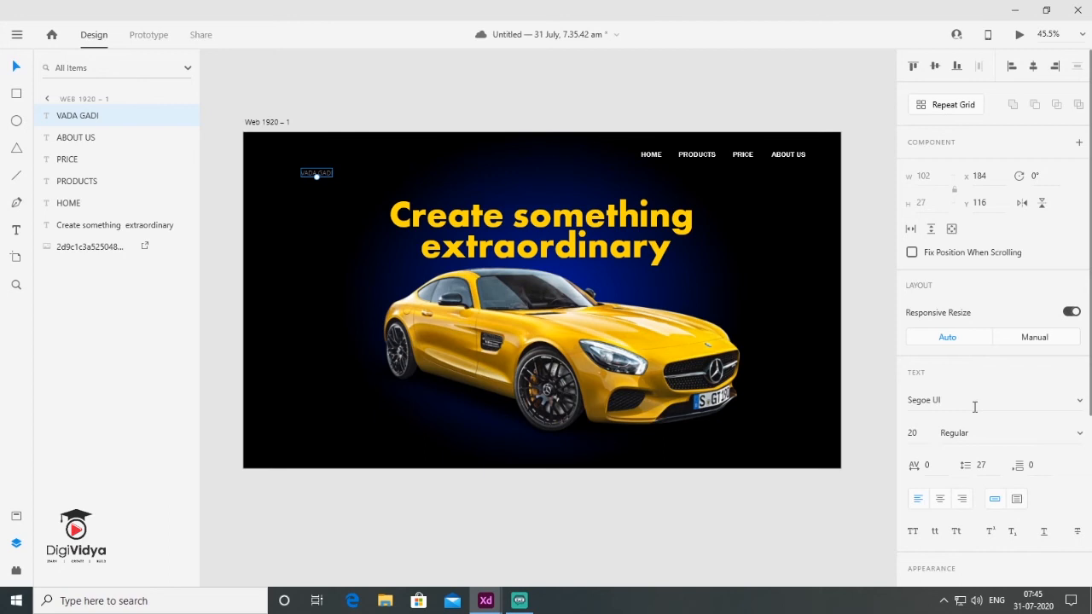
# Set the VADA GADI text's font size to 50
pyautogui.scroll(-3, 974, 406)
pyautogui.scroll(1, 967, 384)
pyautogui.click(933, 232)
pyautogui.click(921, 262)
pyautogui.click(938, 263)
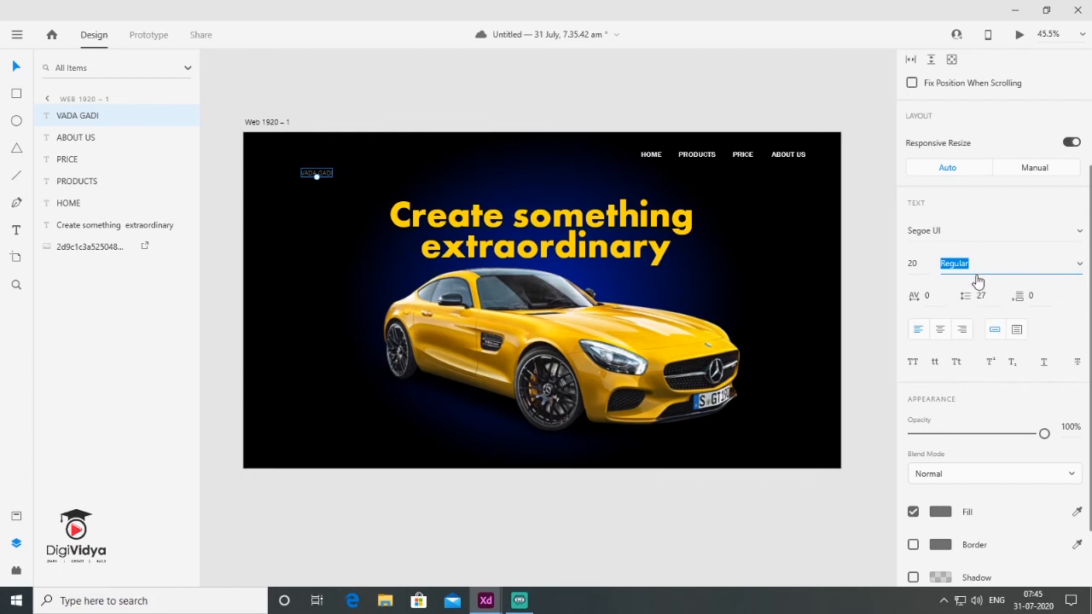
pyautogui.click(928, 266)
pyautogui.write('50')
pyautogui.press('Return')
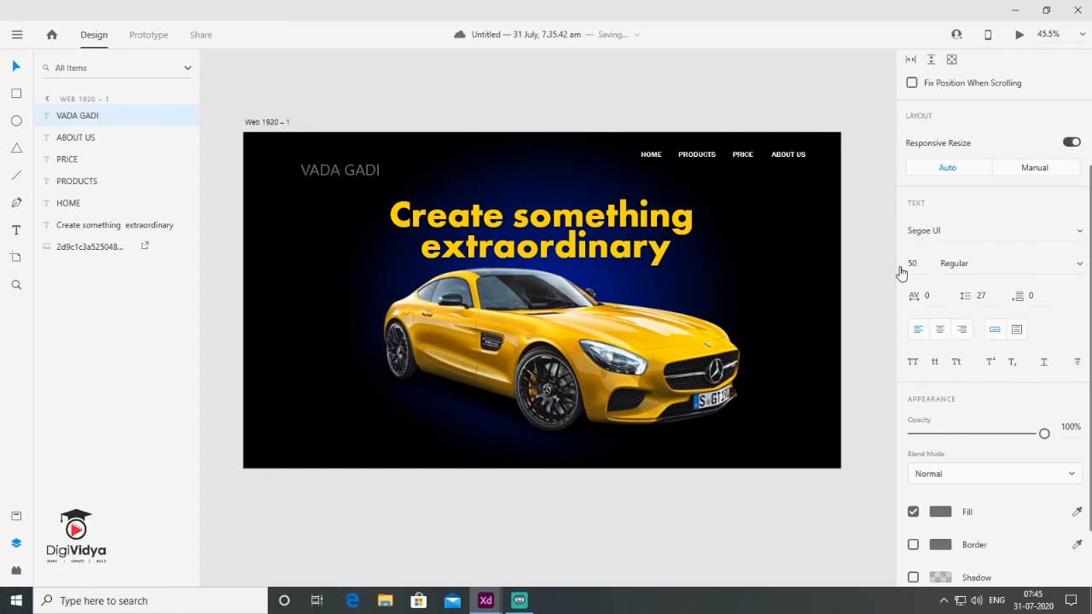
# Switch the VADA GADI text to Showcard Gothic and try the fonts that precede it in the font list
pyautogui.click(998, 234)
pyautogui.write('show')
pyautogui.press('Return')
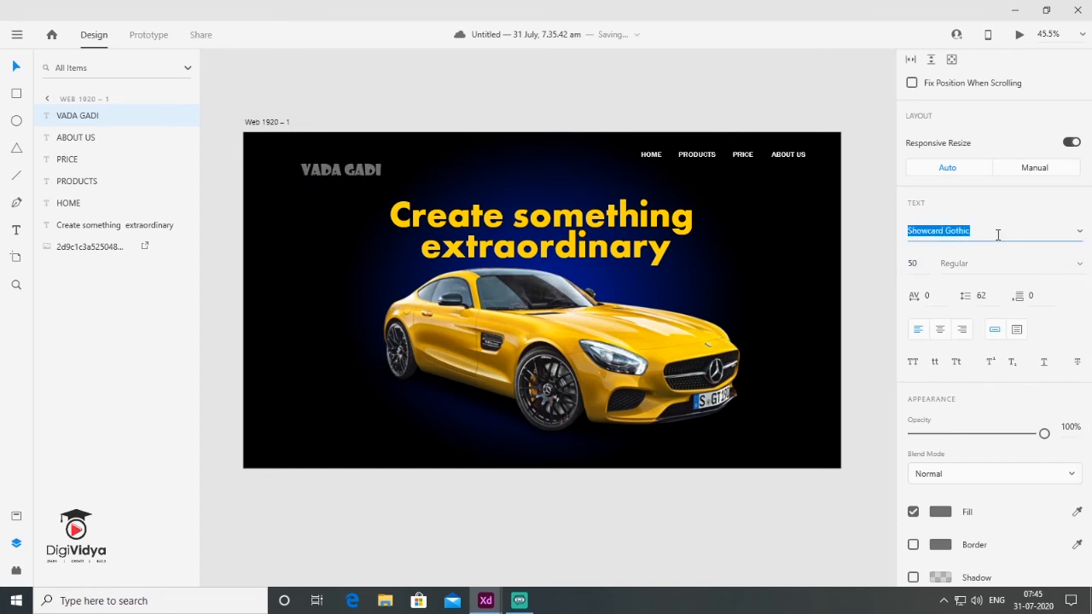
pyautogui.press('Up')
pyautogui.press('Up')
pyautogui.press('Up')
pyautogui.press('Up')
pyautogui.press('Up')
pyautogui.press('Up')
pyautogui.press('Up')
pyautogui.press('Up')
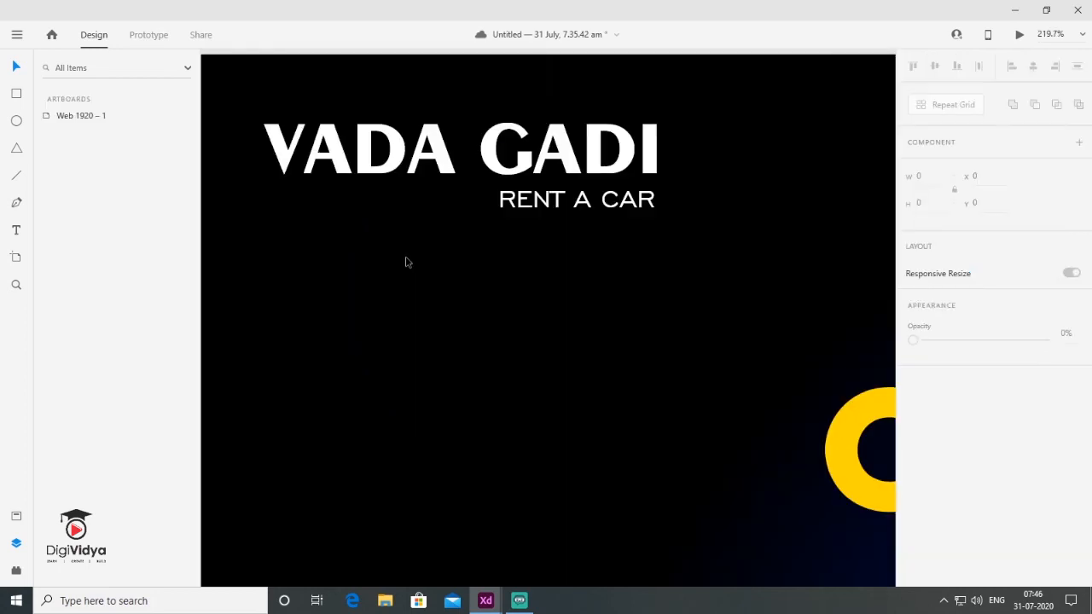
pyautogui.scroll(-8, 405, 261)
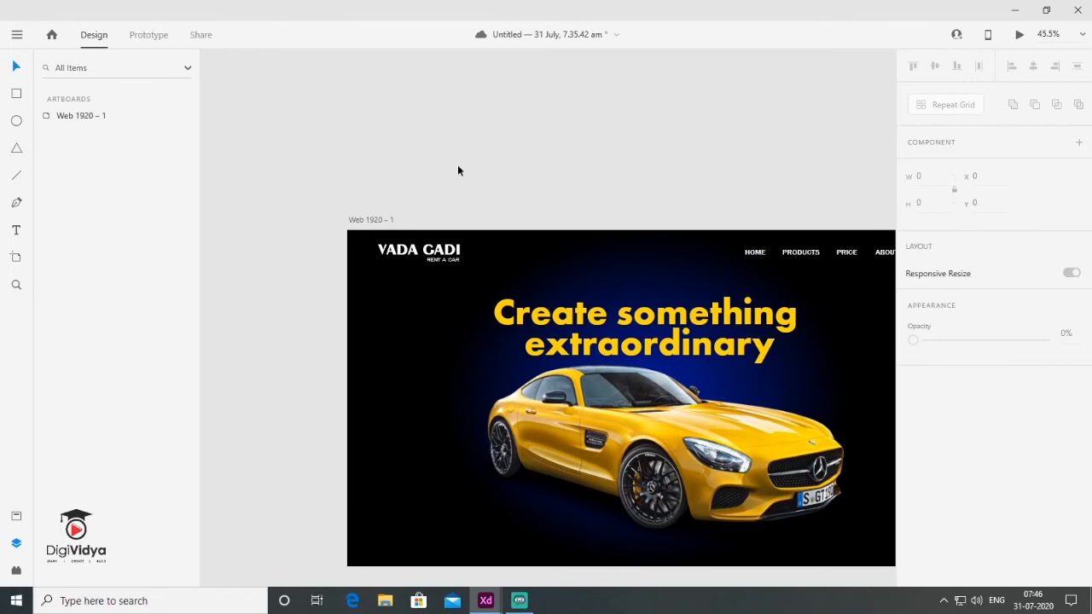
pyautogui.moveTo(624, 317); pyautogui.dragTo(522, 193)
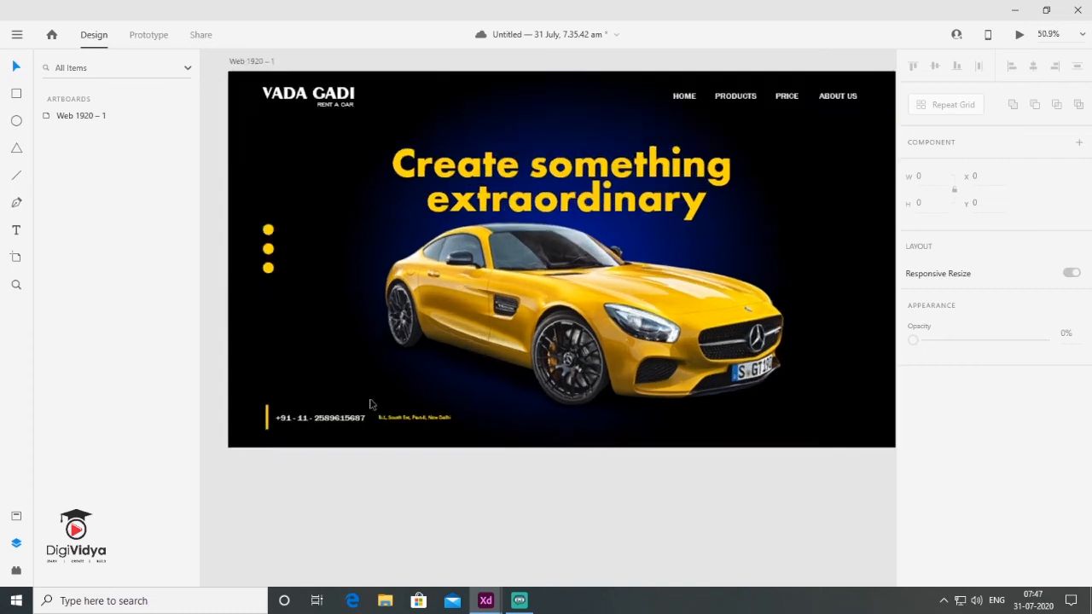
pyautogui.scroll(5, 370, 404)
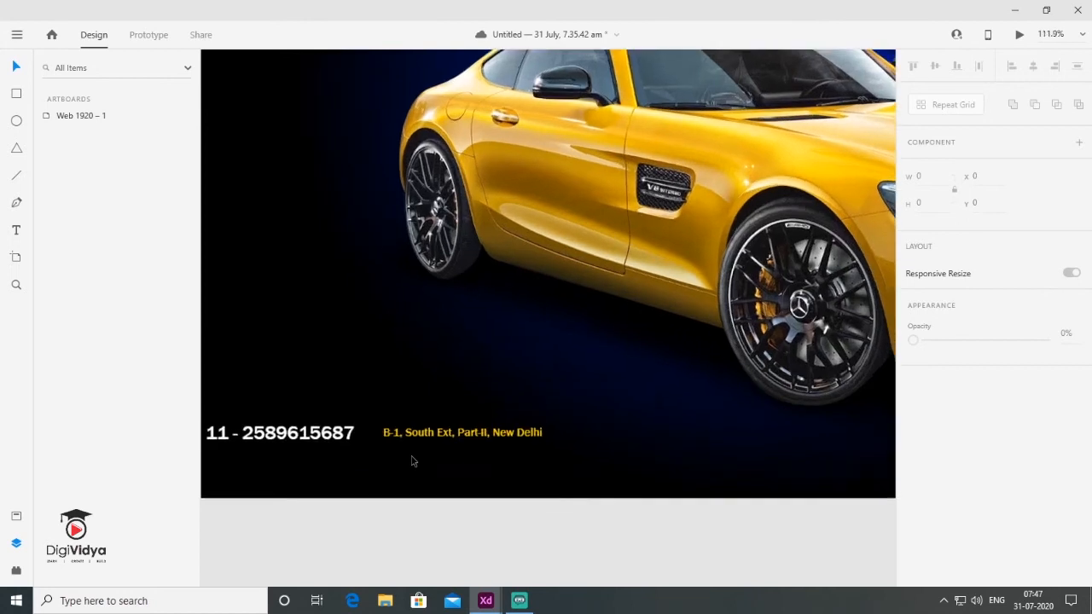
pyautogui.scroll(-5, 503, 433)
pyautogui.moveTo(704, 487); pyautogui.dragTo(604, 463)
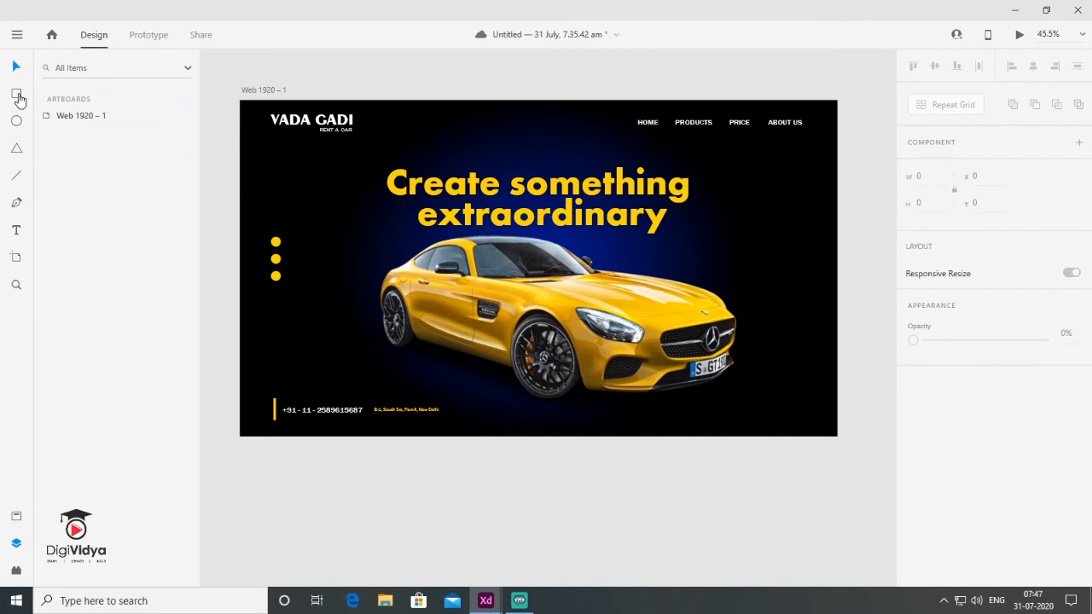
# Draw a borderless button of about 257 x 60 with corner radius 41 beside the address and fill it with the heading's yellow #FFD600
pyautogui.click(17, 95)
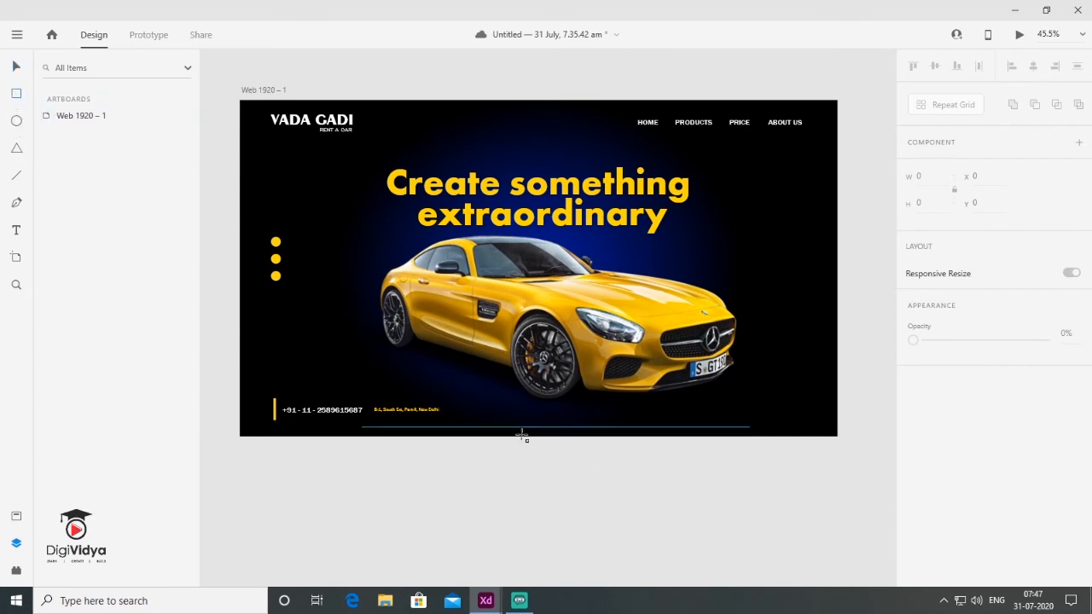
pyautogui.moveTo(517, 401)
pyautogui.mouseDown()
pyautogui.moveTo(597, 425)
pyautogui.moveTo(582, 413)
pyautogui.moveTo(557, 422)
pyautogui.mouseUp()
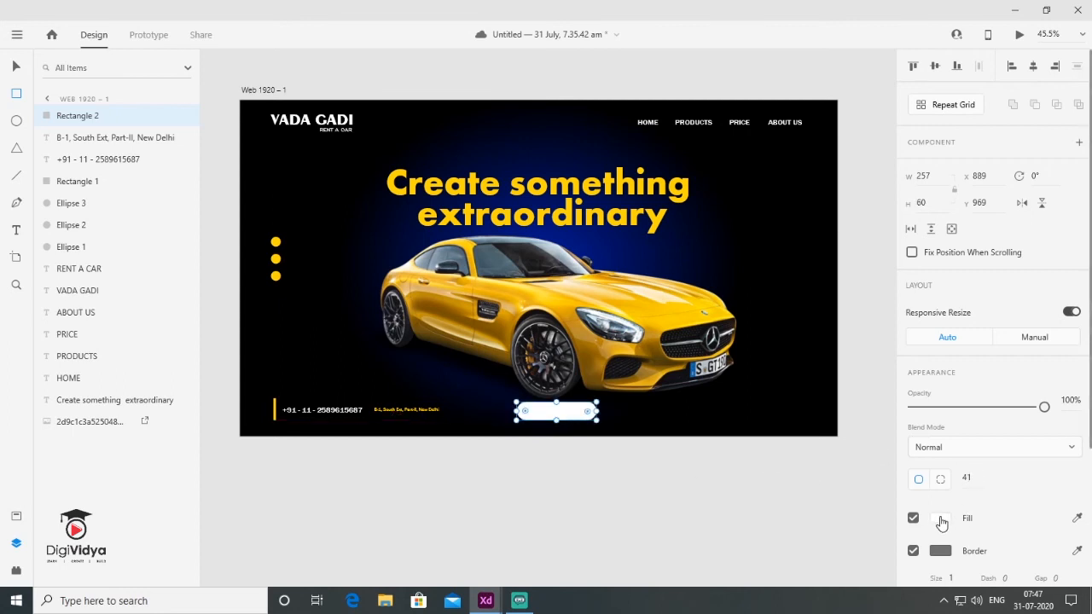
pyautogui.click(912, 552)
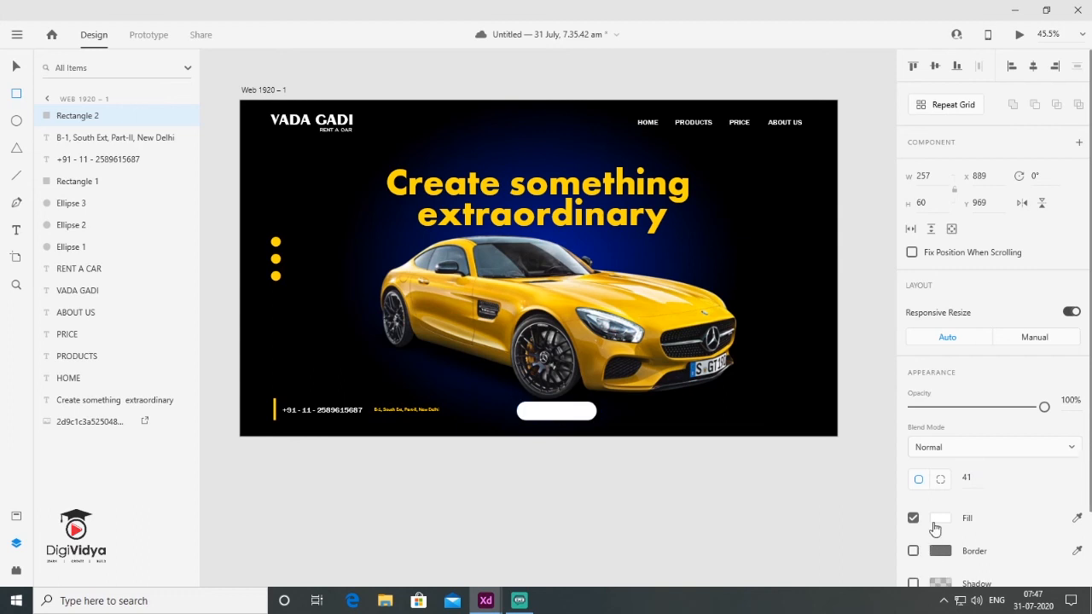
pyautogui.click(940, 517)
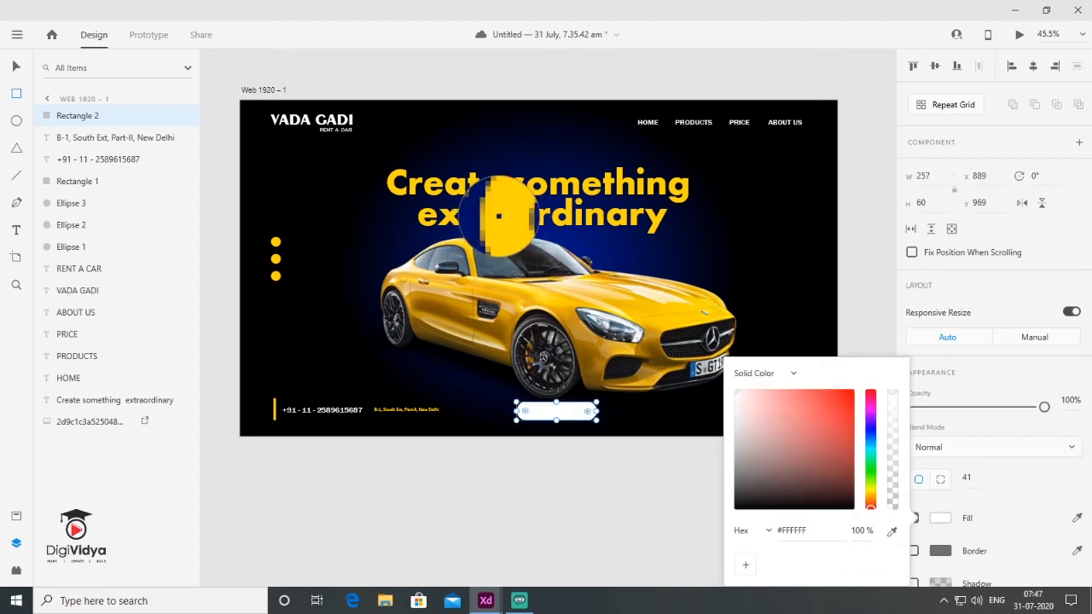
pyautogui.click(496, 224)
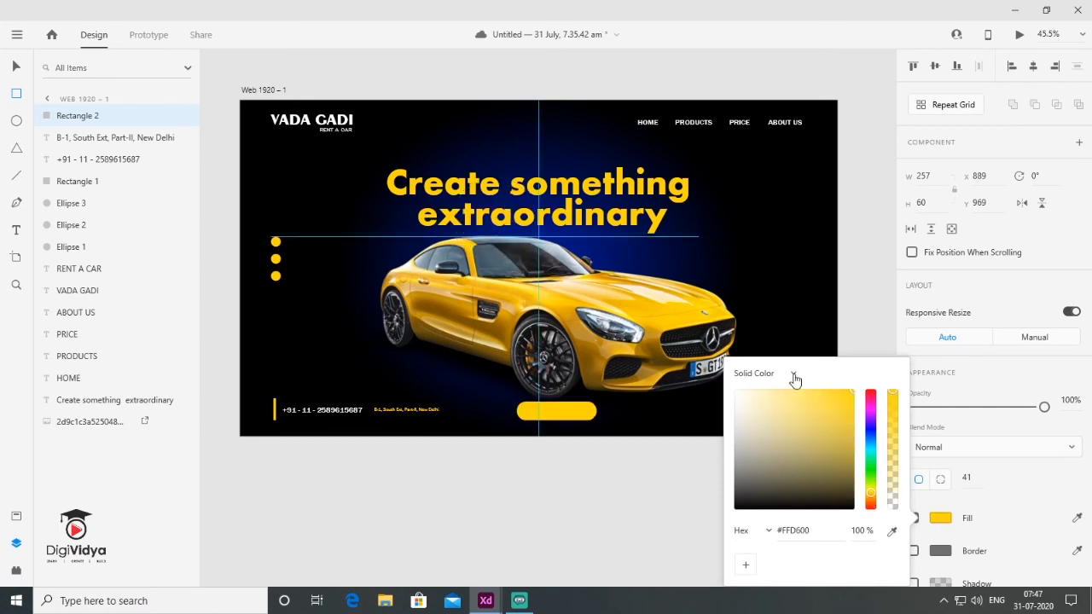
pyautogui.click(15, 70)
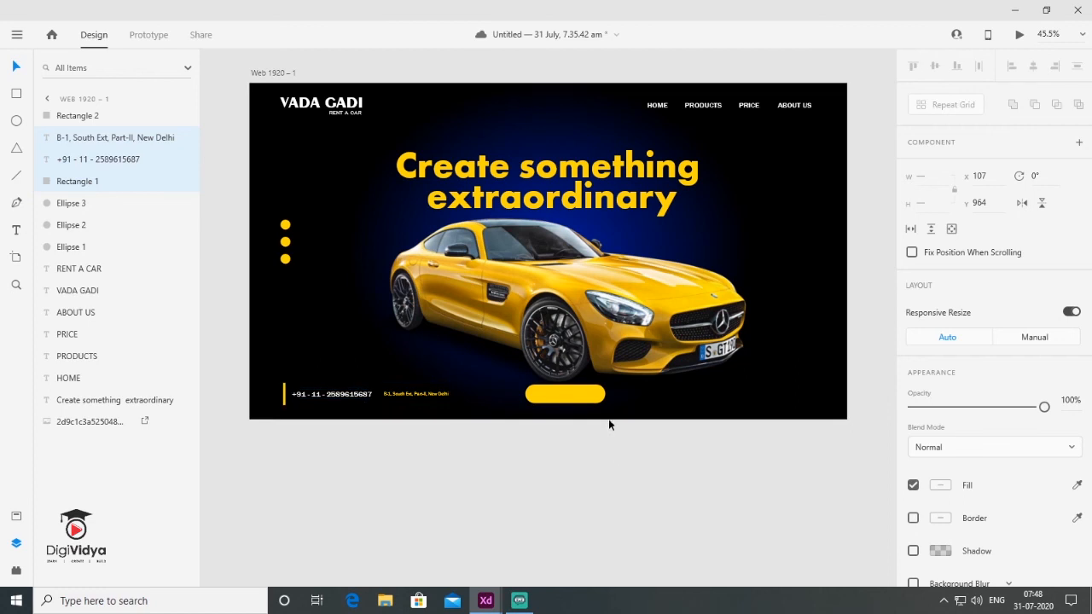
# Nudge the car image up to Y 360 so it sits clear of the yellow button
pyautogui.click(608, 421)
pyautogui.scroll(3, 591, 421)
pyautogui.scroll(-3, 555, 433)
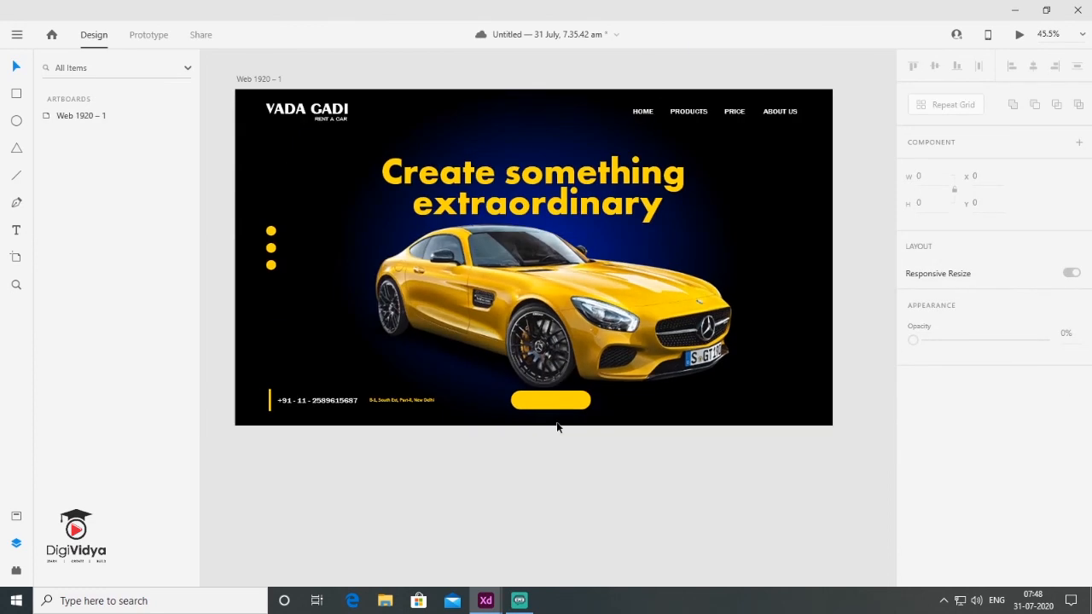
pyautogui.click(576, 328)
pyautogui.hotkey('shift', 'Up')
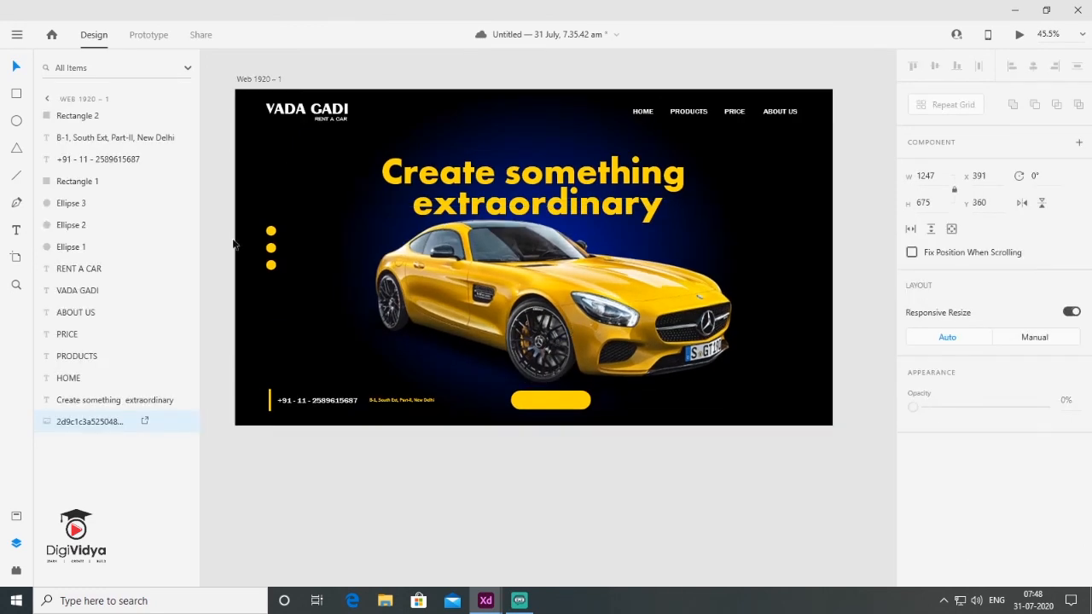
pyautogui.click(232, 244)
# Add the text "SEE MORE" and place it over the yellow button at about X 902, Y 964
pyautogui.click(15, 230)
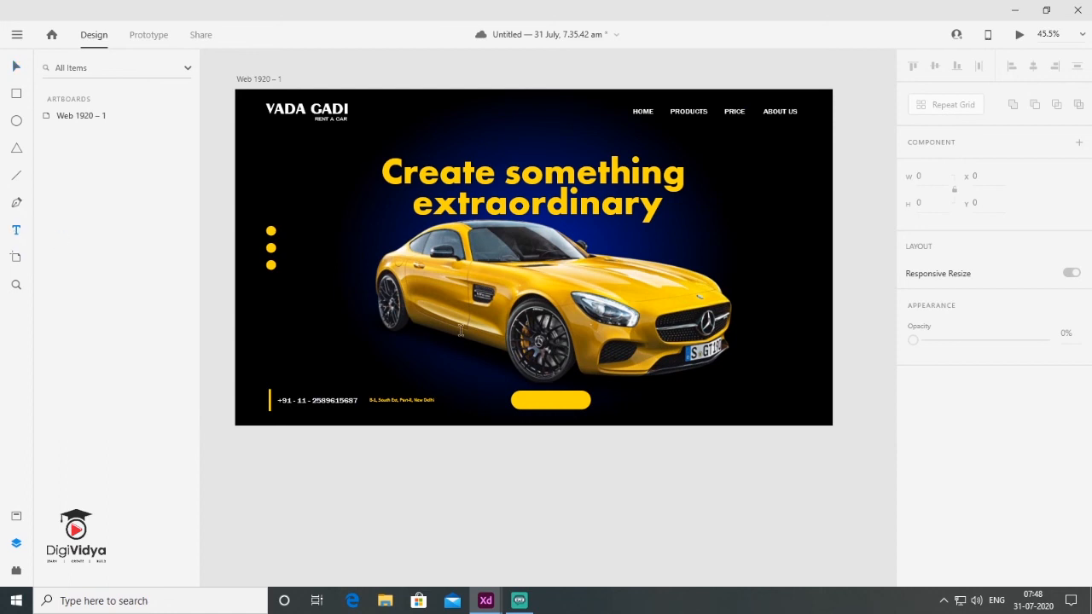
pyautogui.click(500, 425)
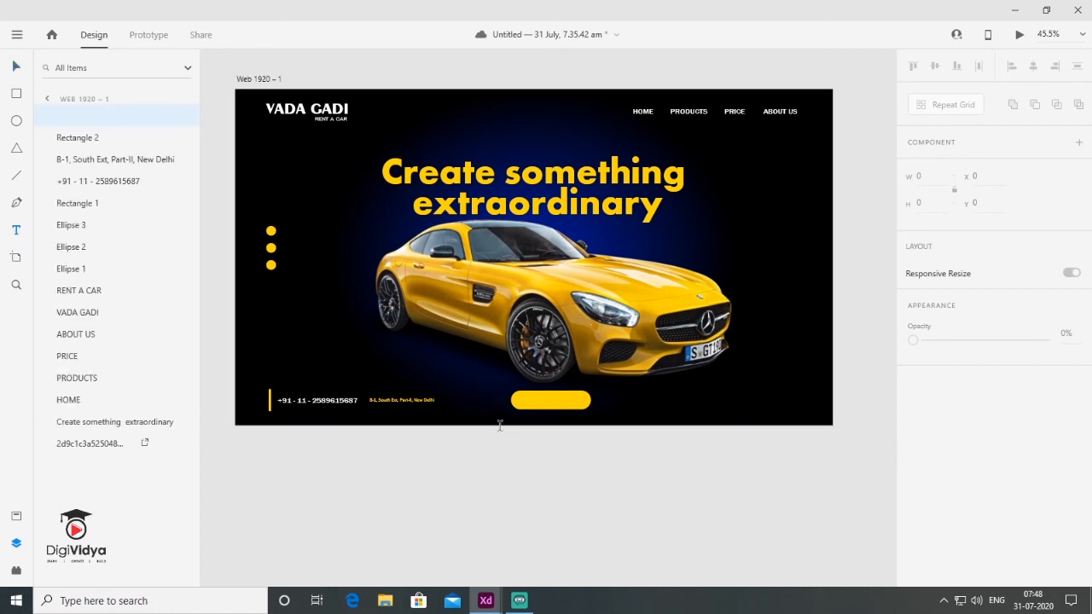
pyautogui.write('SEE MORE')
pyautogui.press('Escape')
pyautogui.moveTo(505, 400); pyautogui.dragTo(540, 406)
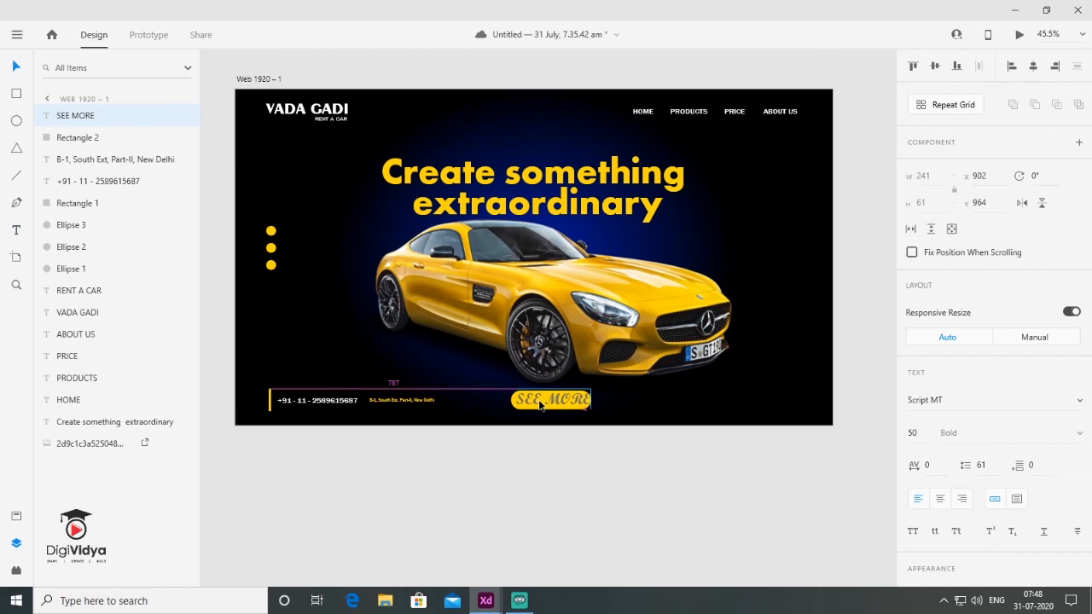
# Fill the SEE MORE text with black #000000
pyautogui.scroll(-5, 956, 322)
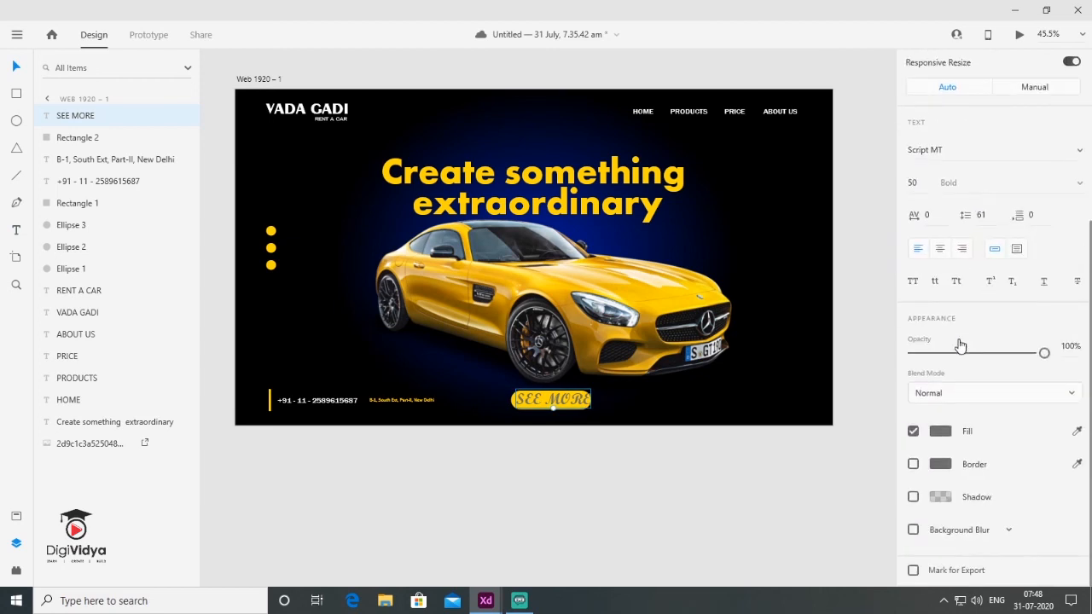
pyautogui.click(943, 431)
pyautogui.moveTo(838, 429); pyautogui.dragTo(865, 472)
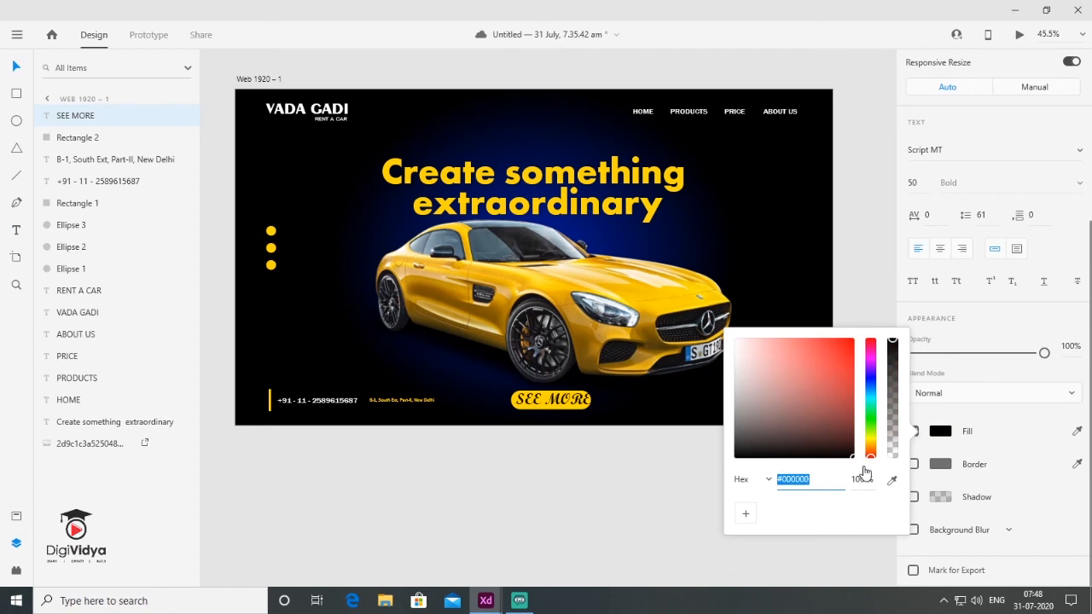
# Change the font of the SEE MORE text to Arial
pyautogui.click(946, 151)
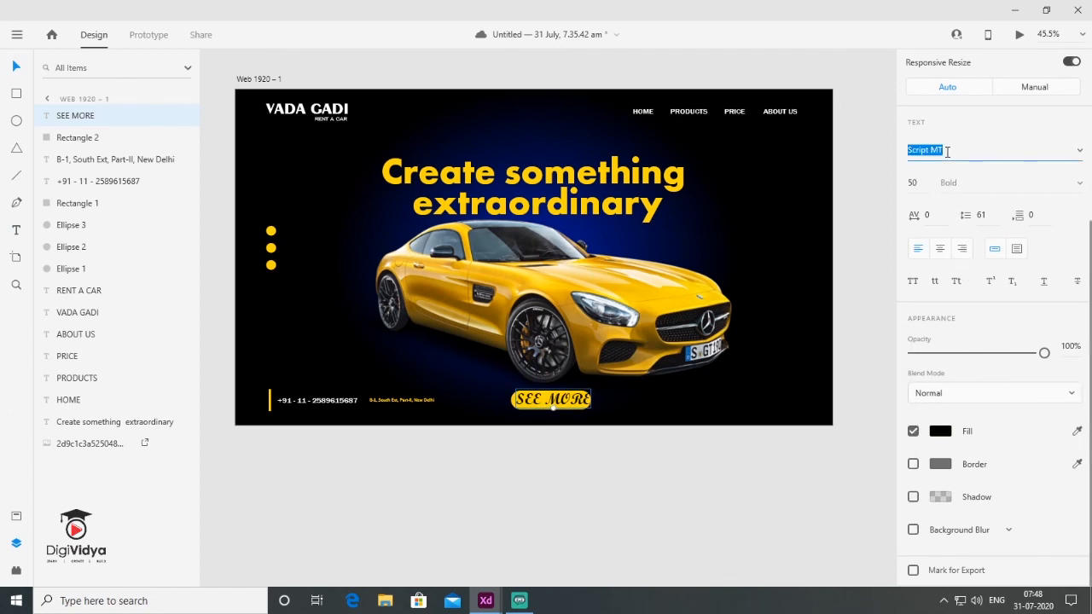
pyautogui.press('Down')
pyautogui.press('Down')
pyautogui.press('Down')
pyautogui.press('Down')
pyautogui.press('Down')
pyautogui.write('a')
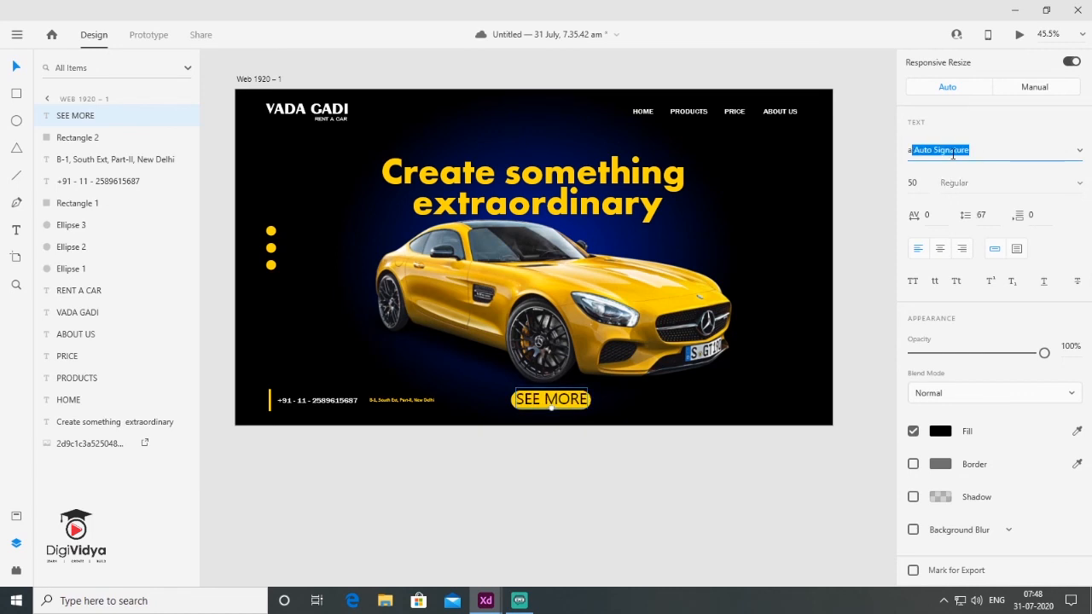
pyautogui.write('r')
pyautogui.press('Return')
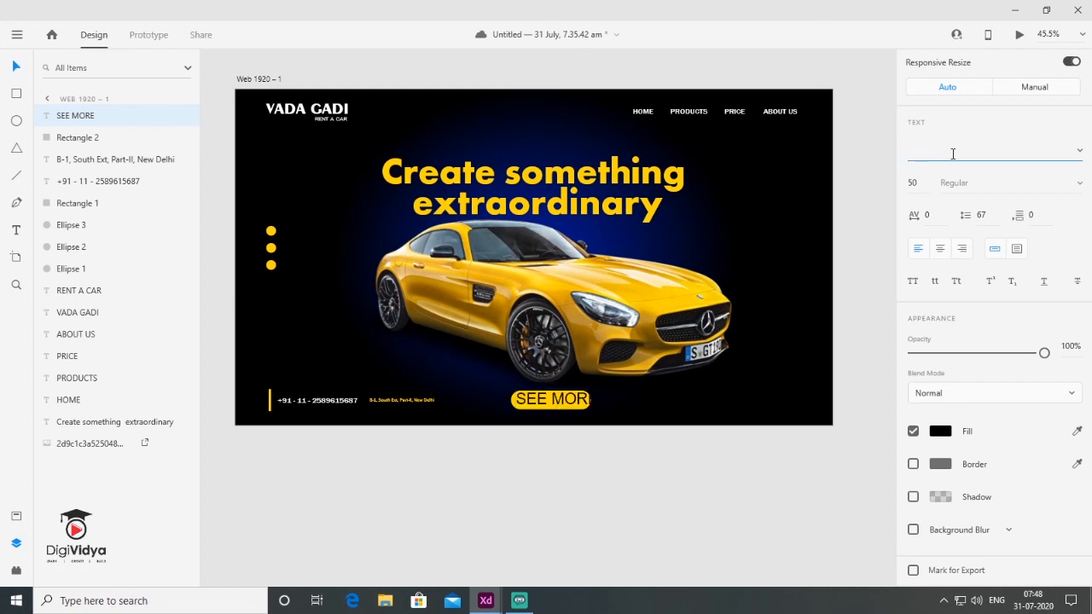
# Set the SEE MORE text to size 25 and its weight to Bold
pyautogui.click(912, 184)
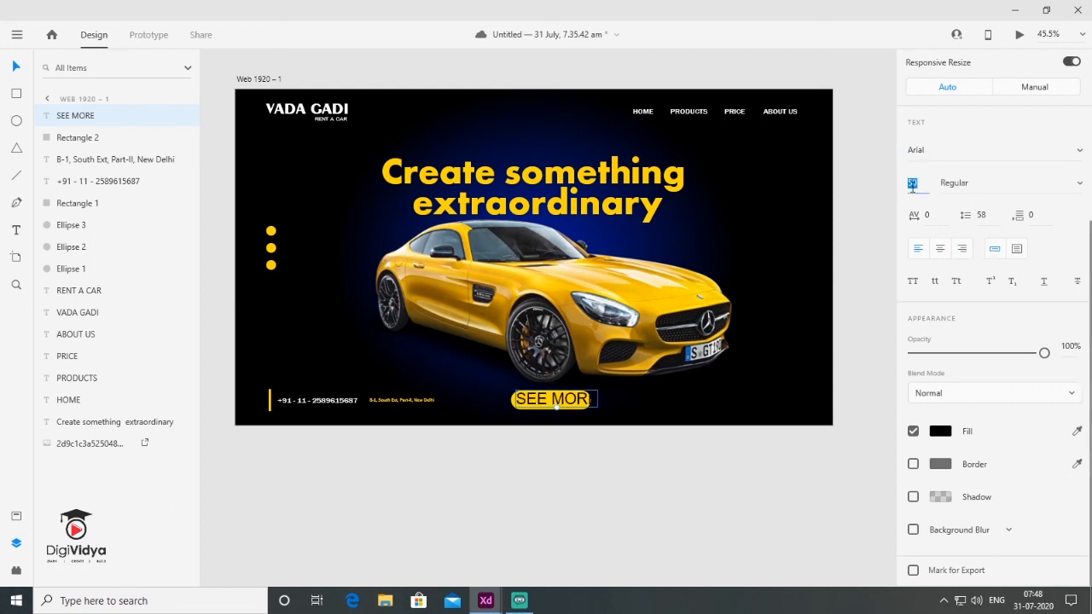
pyautogui.write('25')
pyautogui.press('Return')
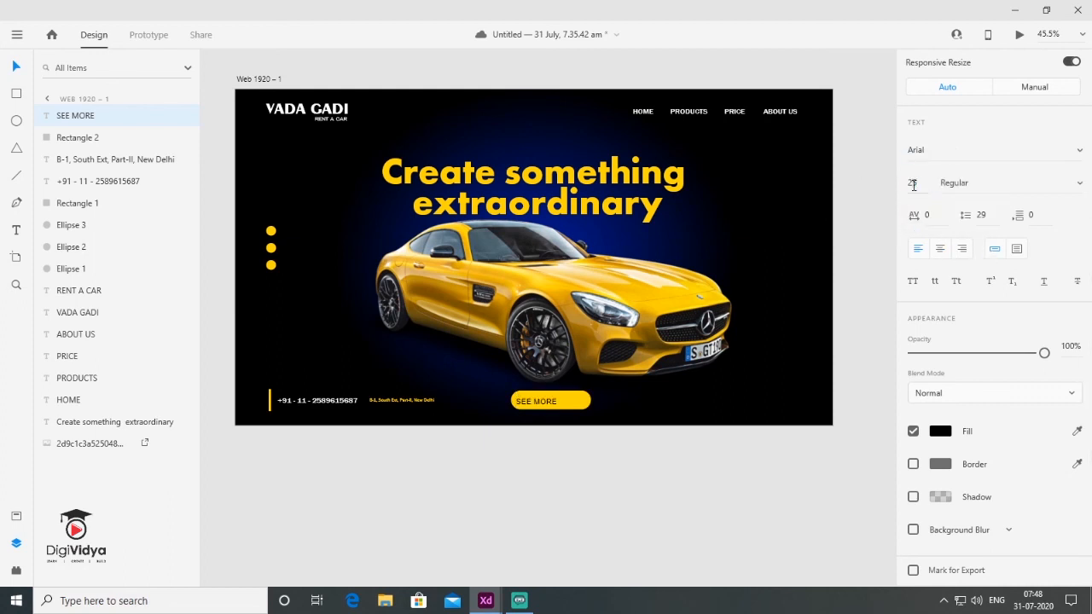
pyautogui.click(955, 183)
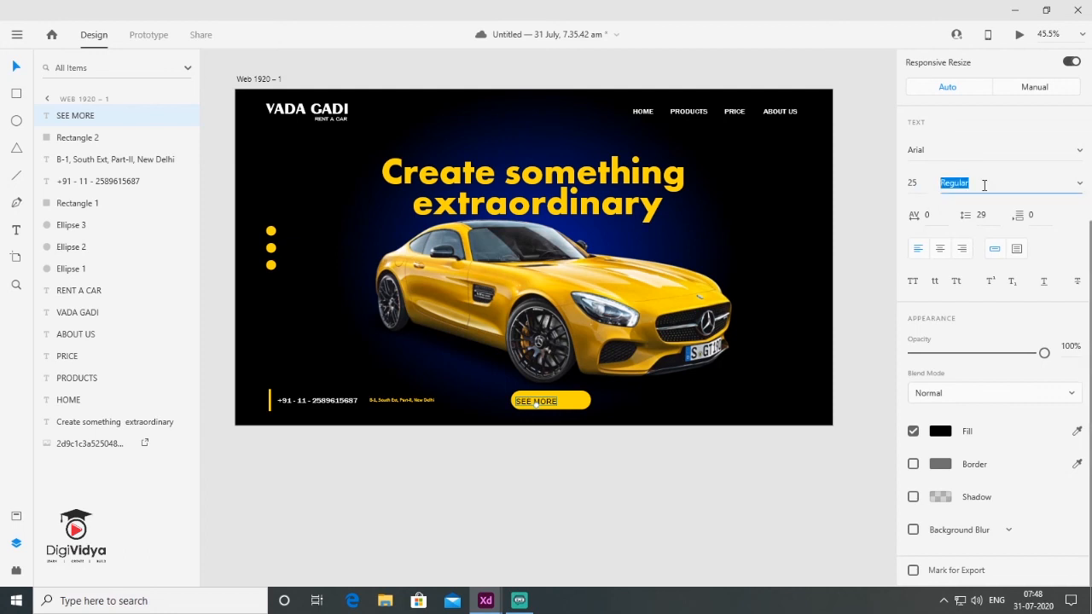
pyautogui.click(1081, 187)
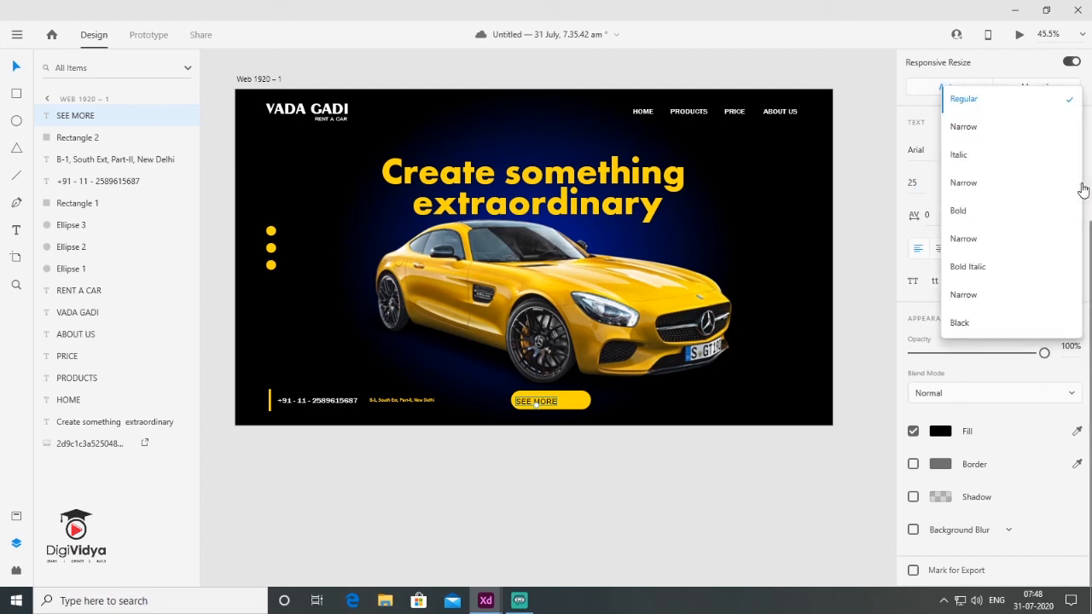
pyautogui.click(969, 211)
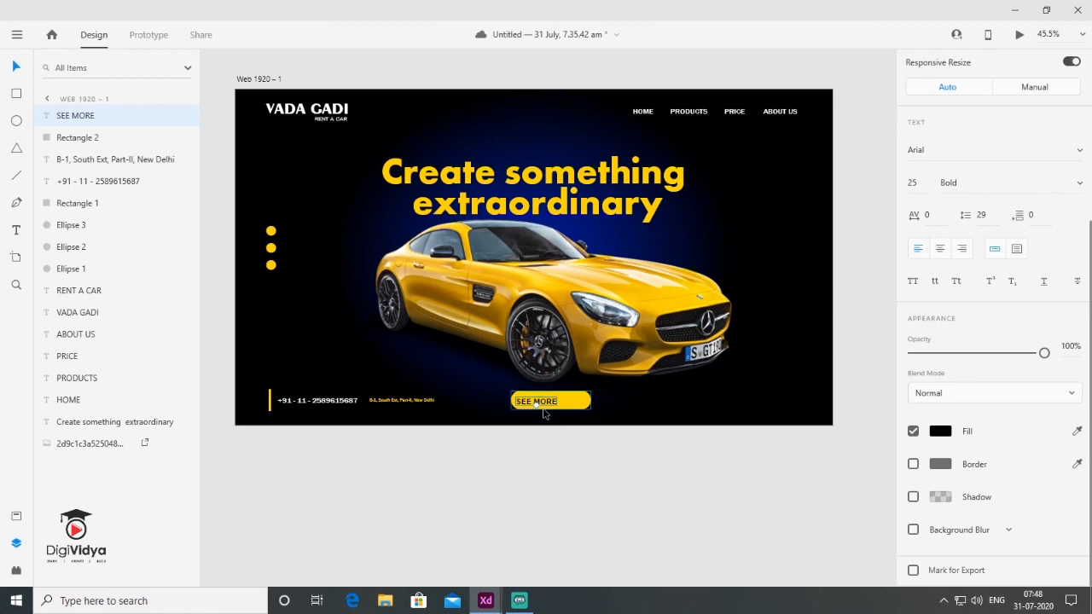
# Centre the SEE MORE text on the yellow button and clear the selection
pyautogui.moveTo(557, 404); pyautogui.dragTo(561, 408)
pyautogui.click(674, 500)
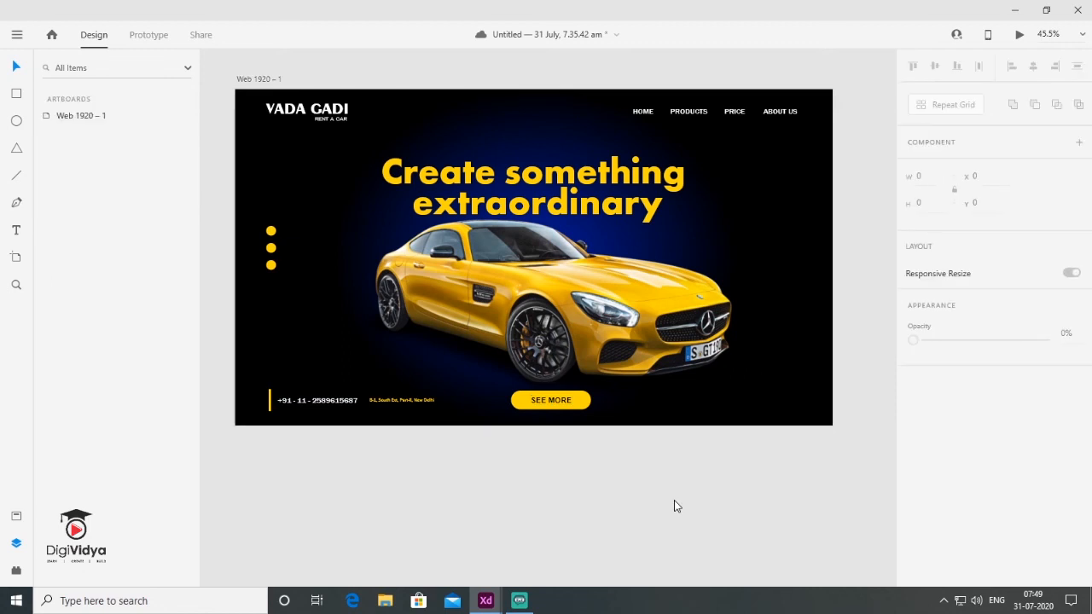
pyautogui.click(580, 305)
pyautogui.click(716, 527)
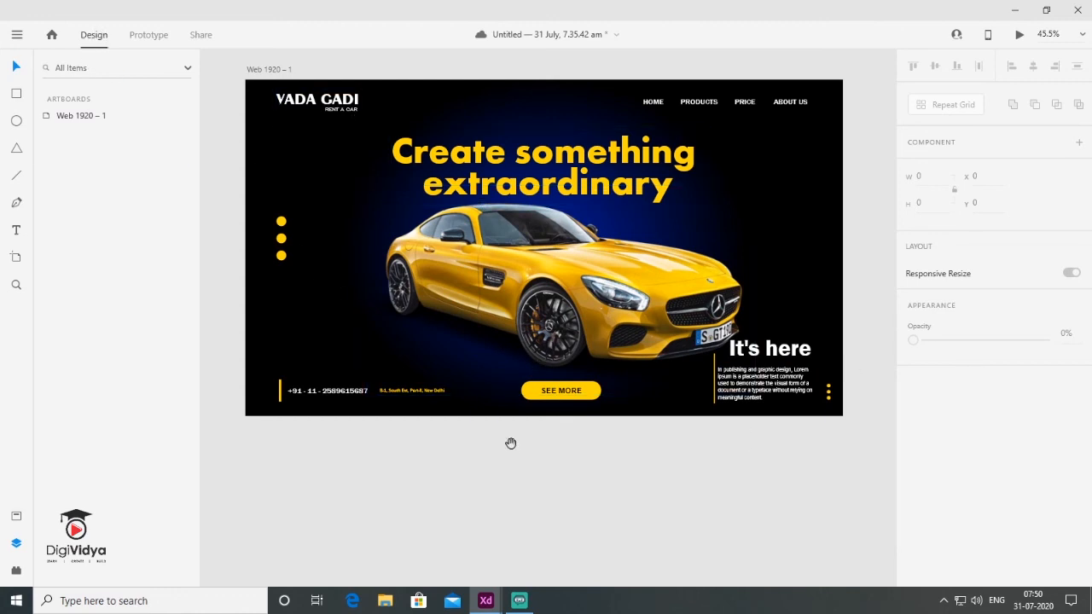
# Save the document and preview the finished web page, moving the preview window fully into view
pyautogui.moveTo(512, 299); pyautogui.dragTo(511, 324)
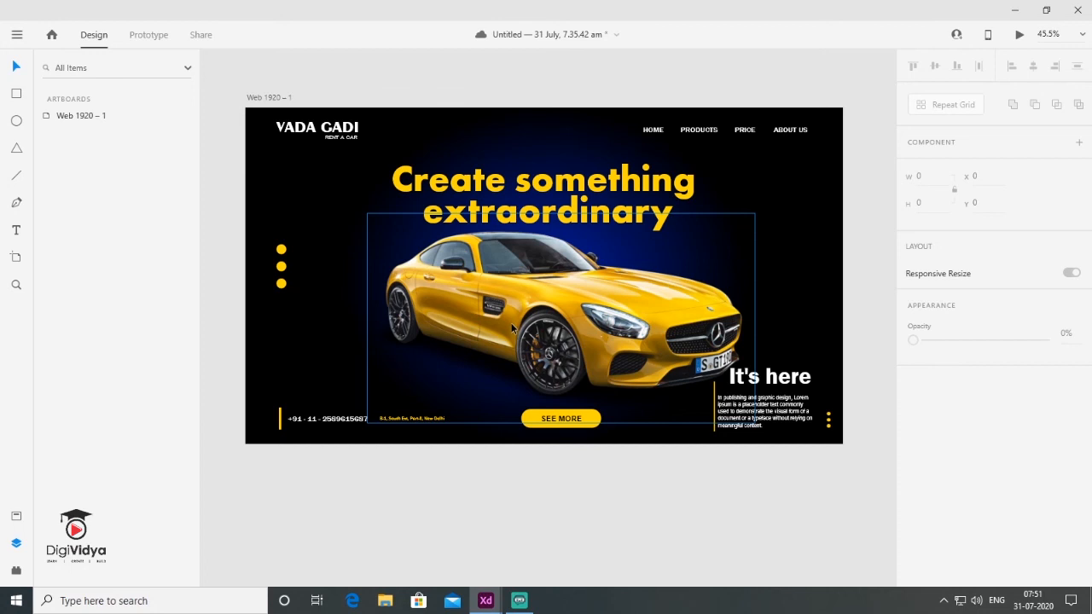
pyautogui.hotkey('ctrl', 's')
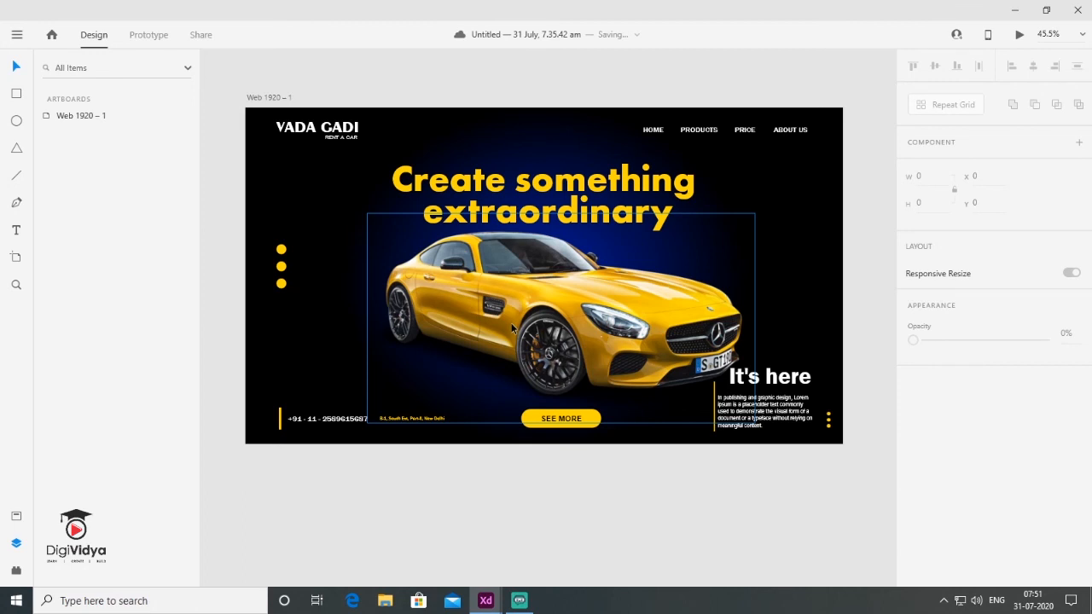
pyautogui.click(1017, 39)
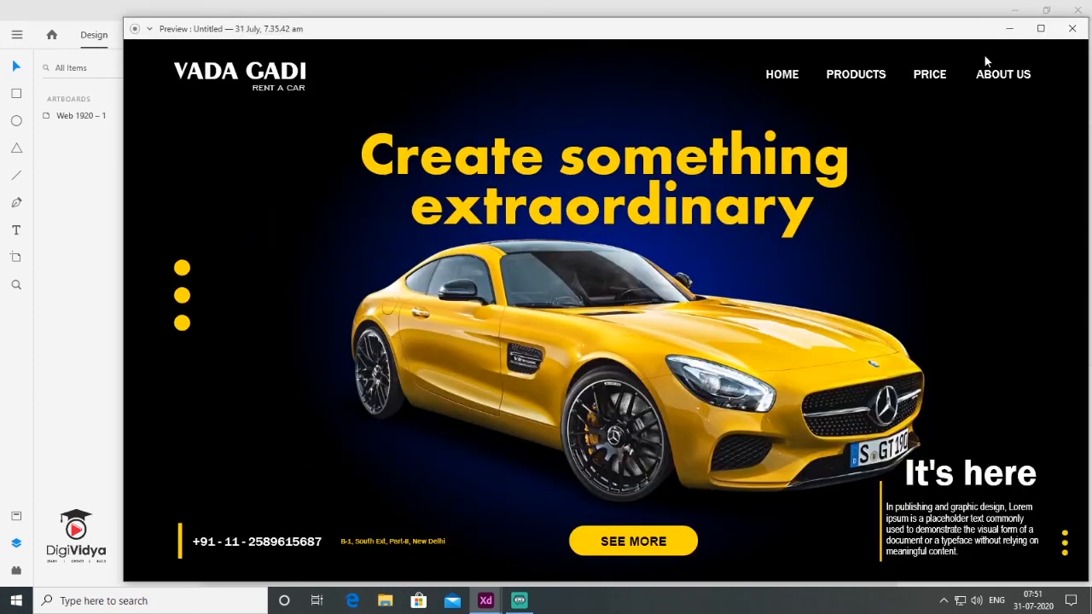
pyautogui.moveTo(898, 31); pyautogui.dragTo(855, 26)
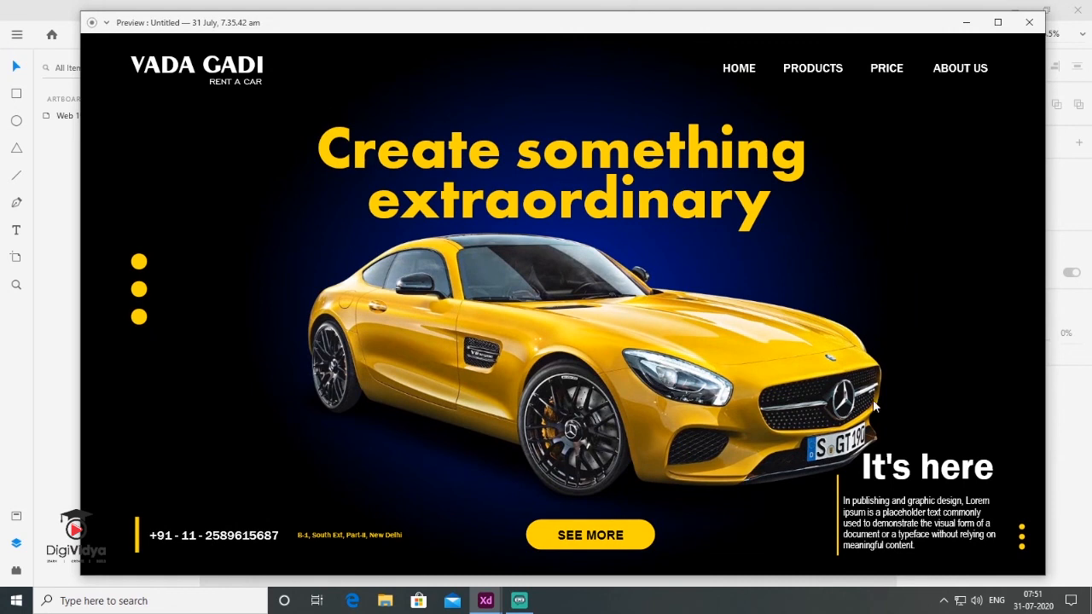
pyautogui.moveTo(498, 26); pyautogui.dragTo(482, 31)
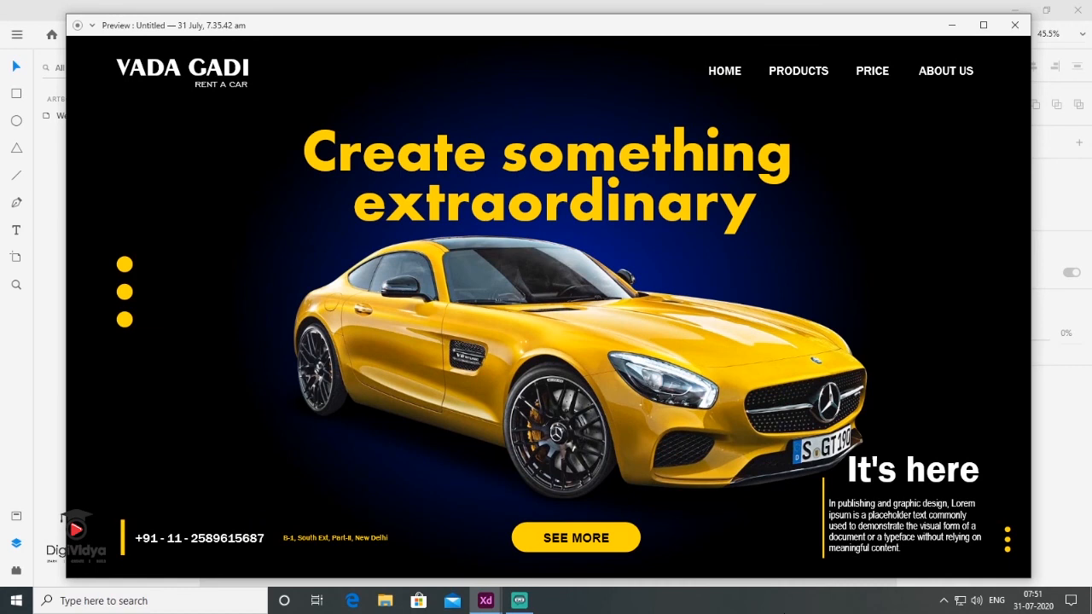